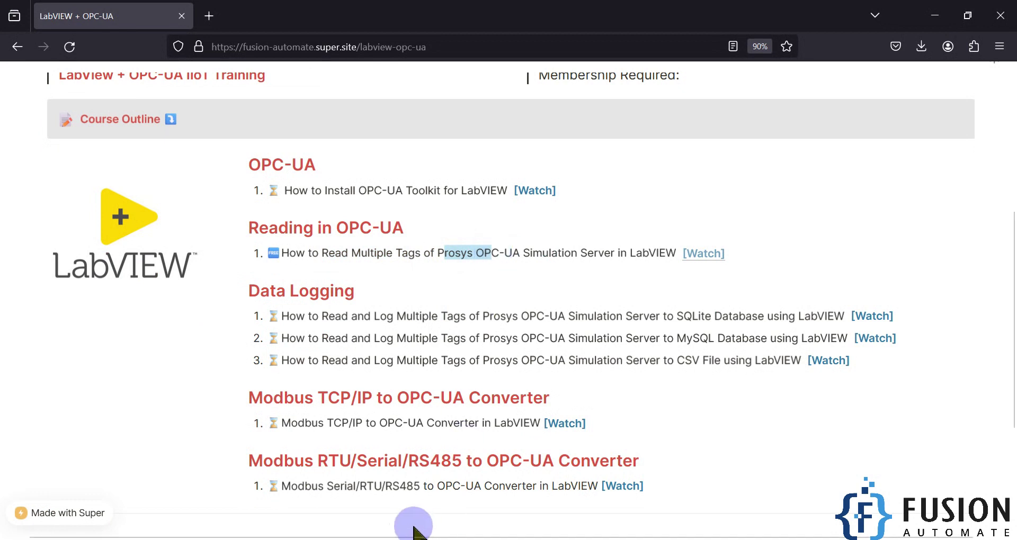
Switch to the OPC_UA_Data_Logging_to_SQLite_DB.vi front panel in LabVIEW and look over its tag indicators and connection settings.
{"action": "left_click", "coordinate": [328, 539]}
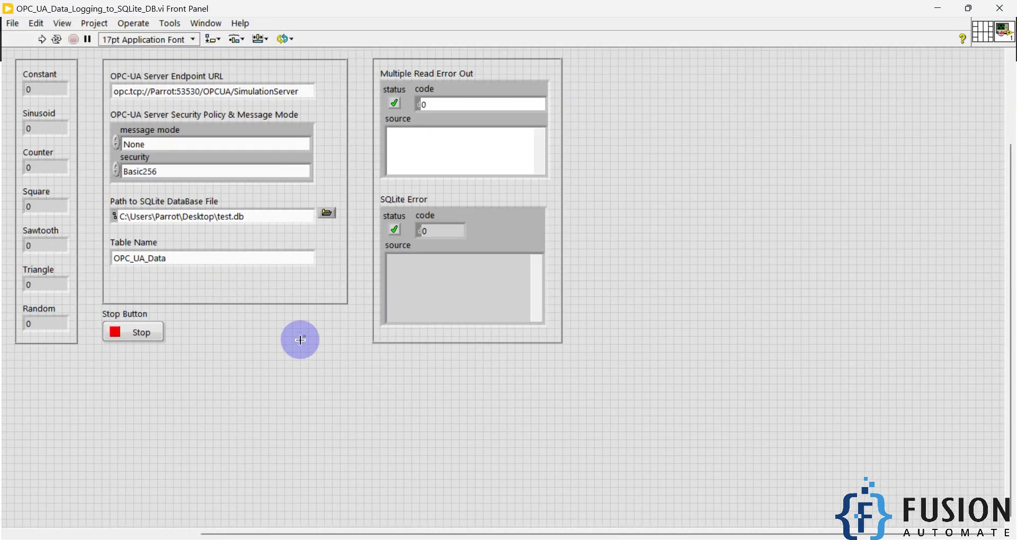
{"action": "left_click_drag", "start_coordinate": [354, 308], "coordinate": [95, 68]}
{"action": "scroll", "coordinate": [302, 220], "scroll_direction": "down", "scroll_amount": 1}
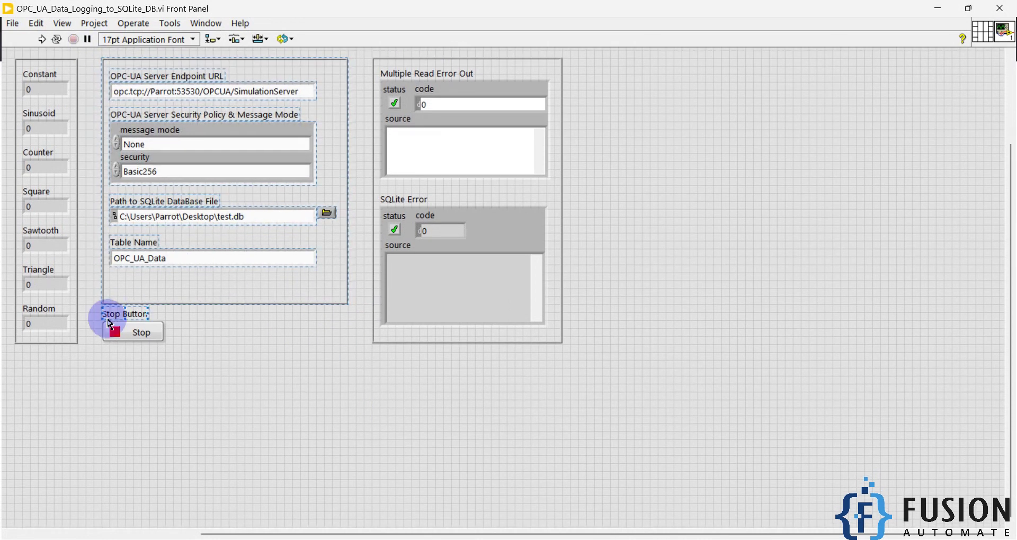
{"action": "left_click_drag", "start_coordinate": [79, 353], "coordinate": [42, 57]}
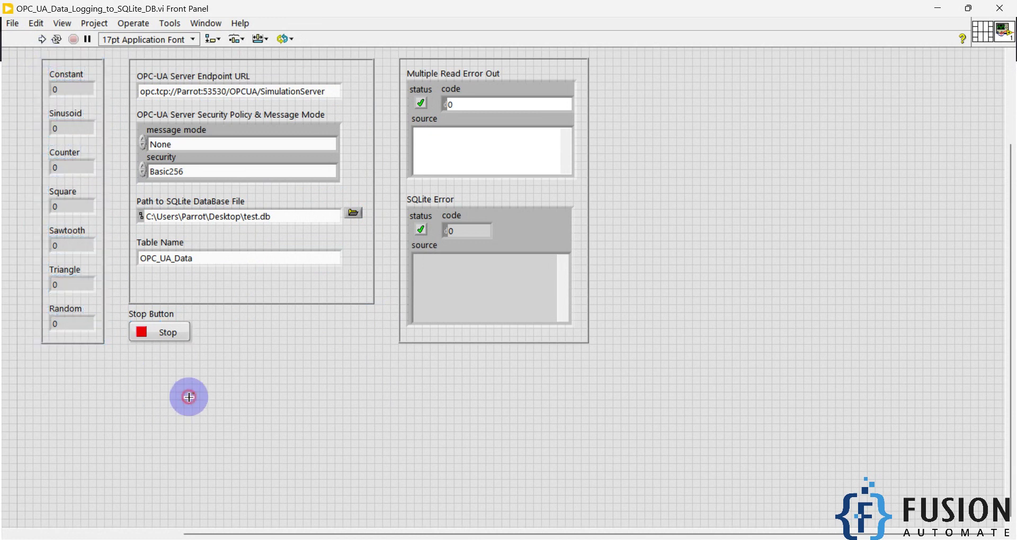
{"action": "scroll", "coordinate": [189, 397], "scroll_direction": "right", "scroll_amount": 2}
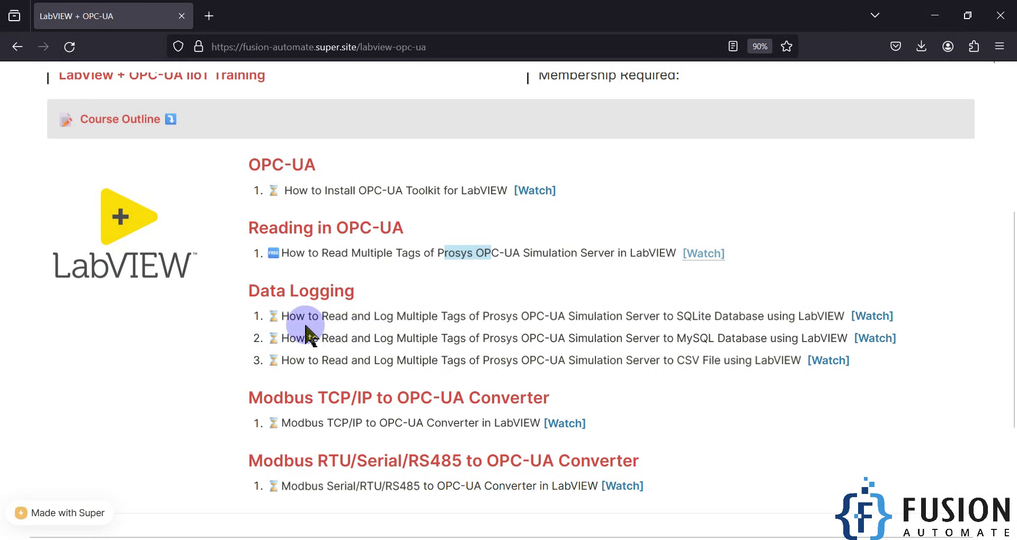
Review the SQLite data logging lesson title on the course page in the browser, and minimise the browser.
{"action": "left_click_drag", "start_coordinate": [283, 316], "coordinate": [656, 320]}
{"action": "left_click", "coordinate": [717, 318]}
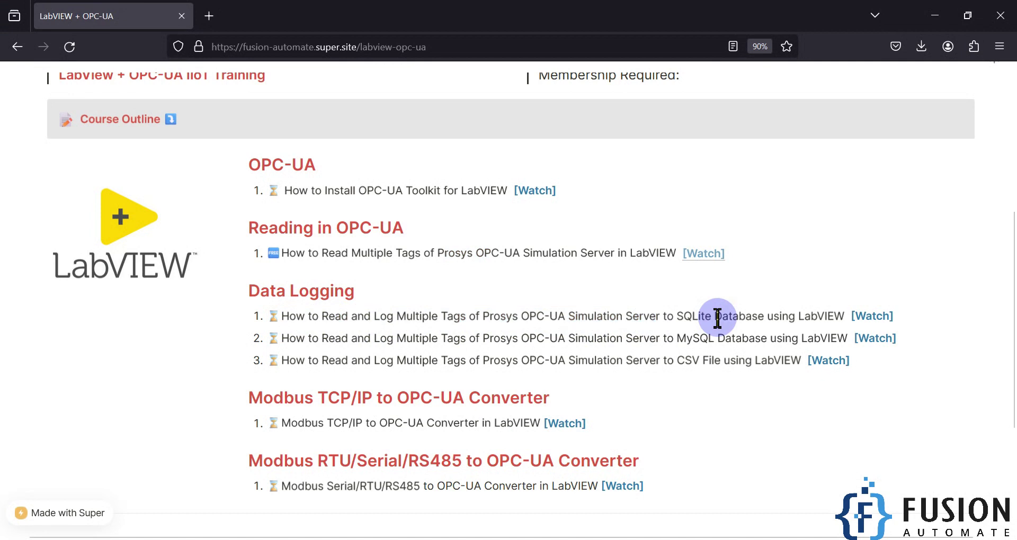
{"action": "left_click", "coordinate": [935, 16]}
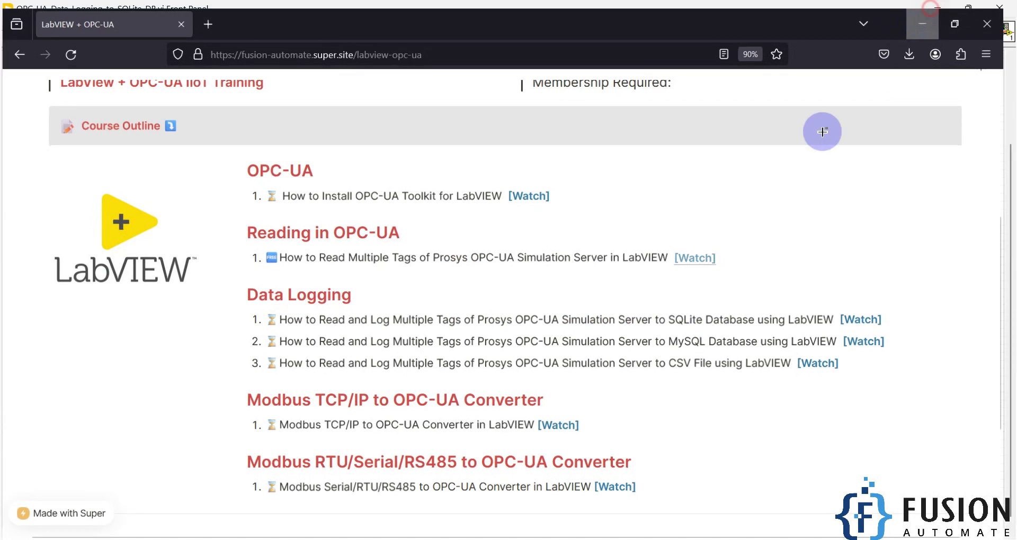
Switch to Prosys OPC UA Simulation Server and expand the Simulation folder in its objects to view the available tags.
{"action": "left_click", "coordinate": [461, 539]}
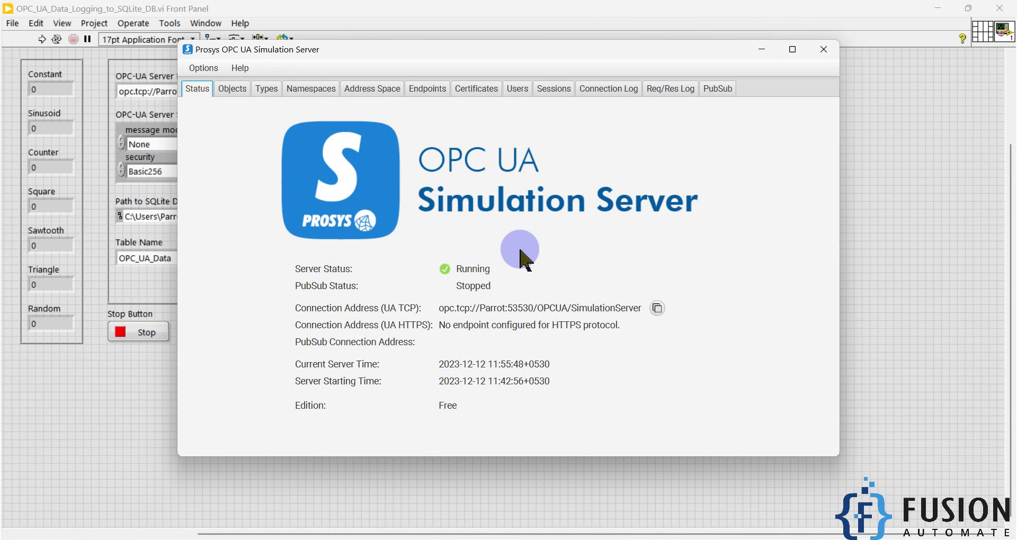
{"action": "left_click", "coordinate": [233, 89]}
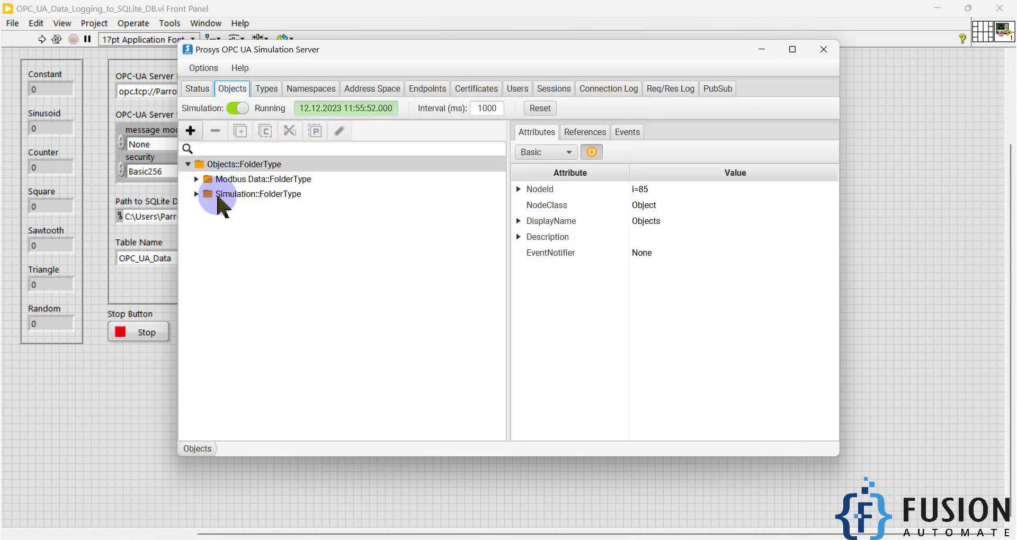
{"action": "double_click", "coordinate": [199, 195]}
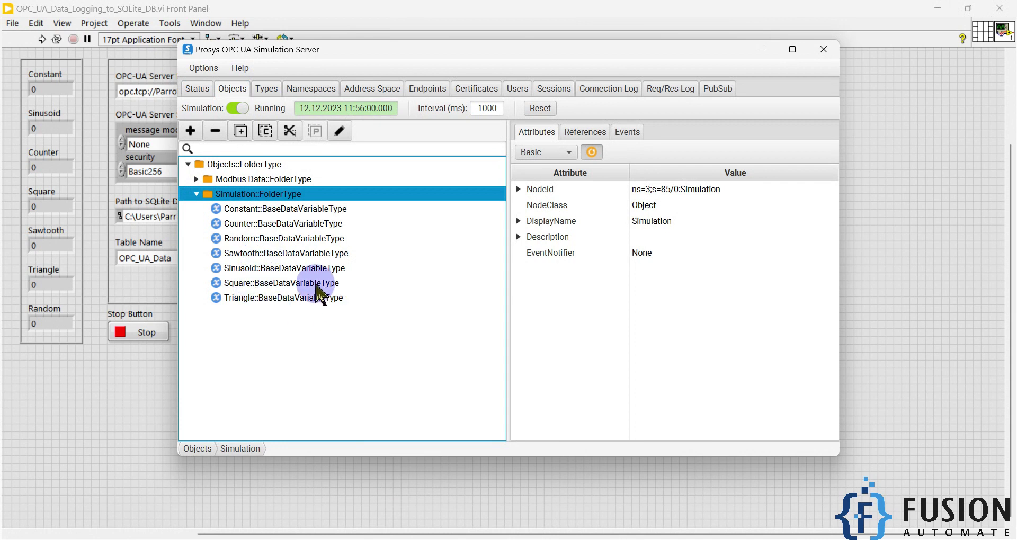
{"action": "left_click", "coordinate": [349, 318]}
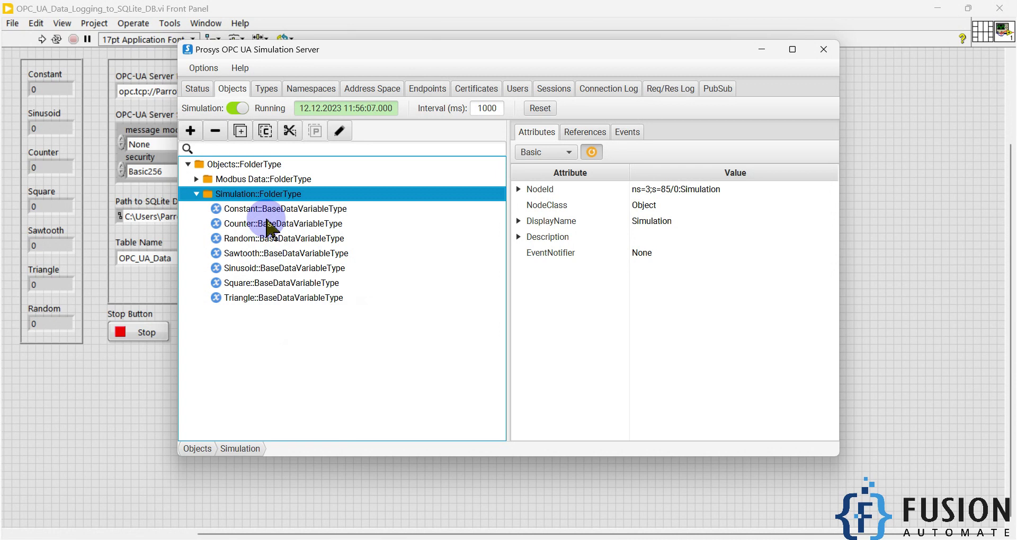
{"action": "left_click", "coordinate": [416, 26]}
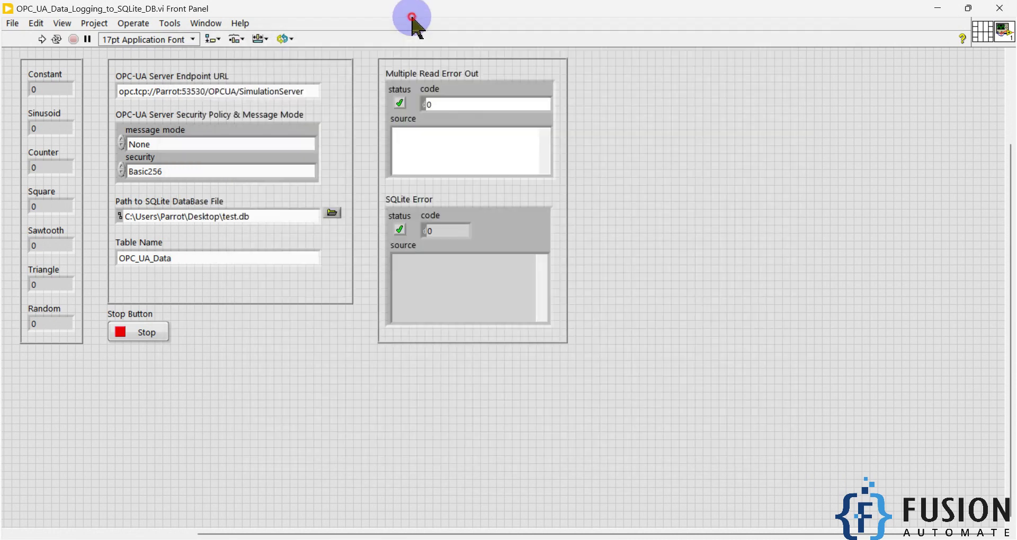
Check the front panel's OPC-UA server endpoint URL and the user authentication methods in Prosys OPC UA Simulation Server.
{"action": "left_click", "coordinate": [232, 92]}
{"action": "double_click", "coordinate": [232, 93]}
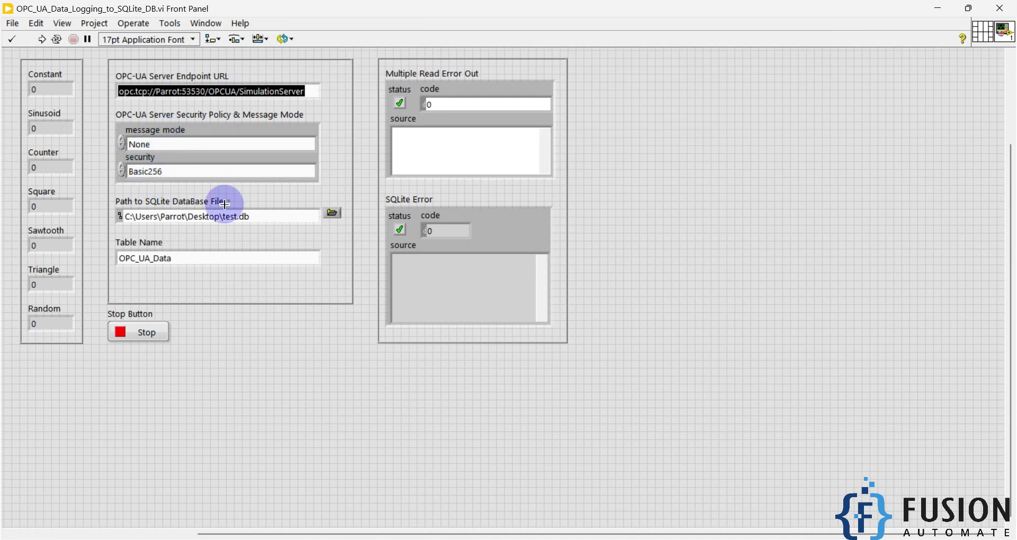
{"action": "left_click", "coordinate": [312, 539]}
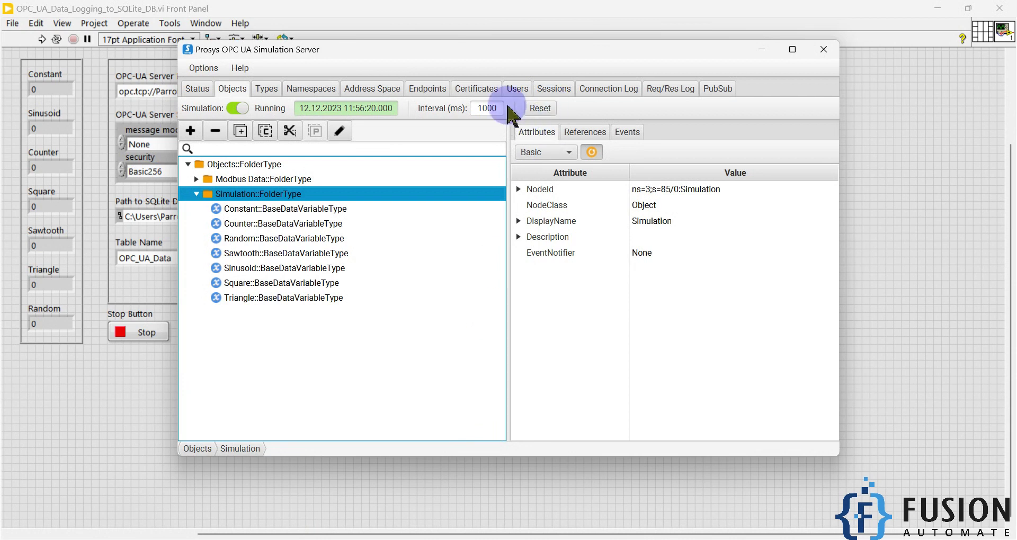
{"action": "left_click", "coordinate": [517, 89]}
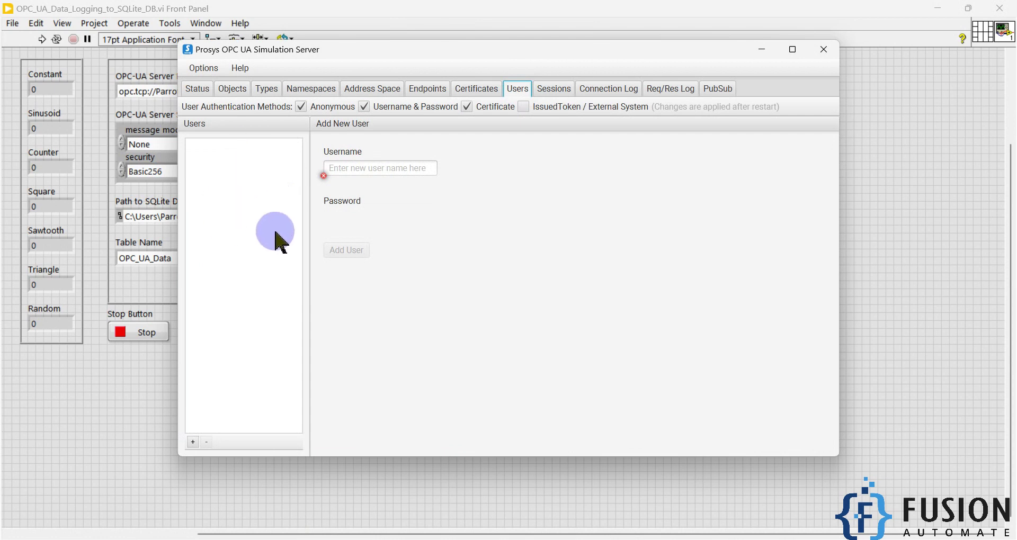
{"action": "left_click", "coordinate": [95, 415]}
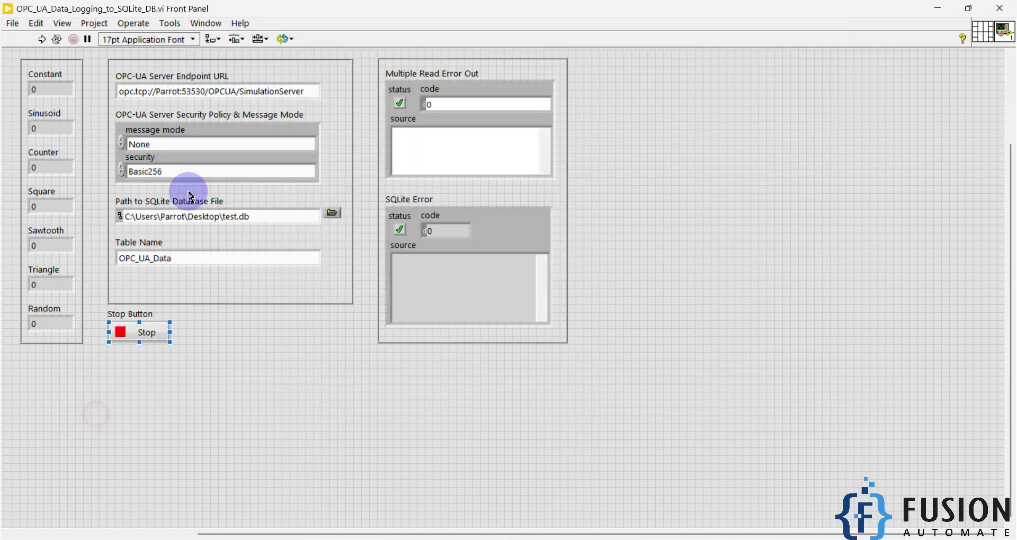
Restore the LabVIEW front panel to a smaller window that uncovers the desktop, and minimise Prosys OPC UA Simulation Server.
{"action": "left_click", "coordinate": [178, 226]}
{"action": "left_click", "coordinate": [395, 66]}
{"action": "left_click_drag", "start_coordinate": [441, 19], "coordinate": [560, 47]}
{"action": "left_click", "coordinate": [265, 51]}
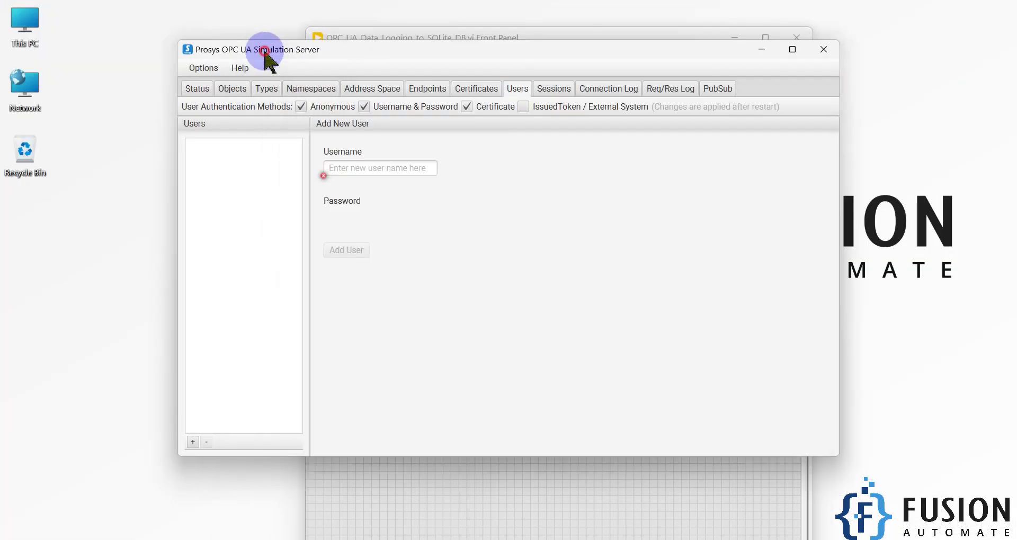
{"action": "left_click", "coordinate": [762, 49]}
{"action": "left_click", "coordinate": [439, 247]}
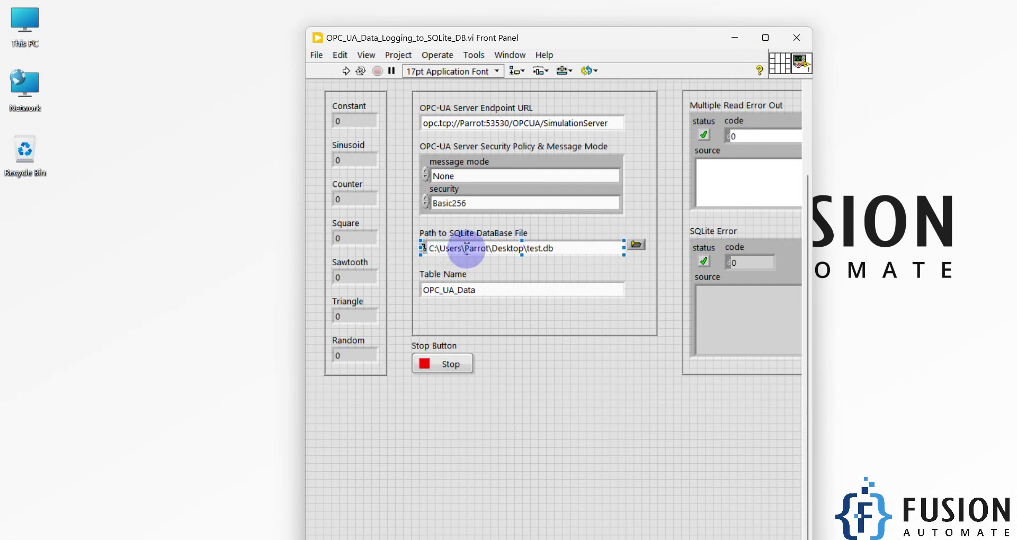
Browse the Desktop folder for the SQLite database path and close the dialog without choosing a file.
{"action": "left_click", "coordinate": [637, 249]}
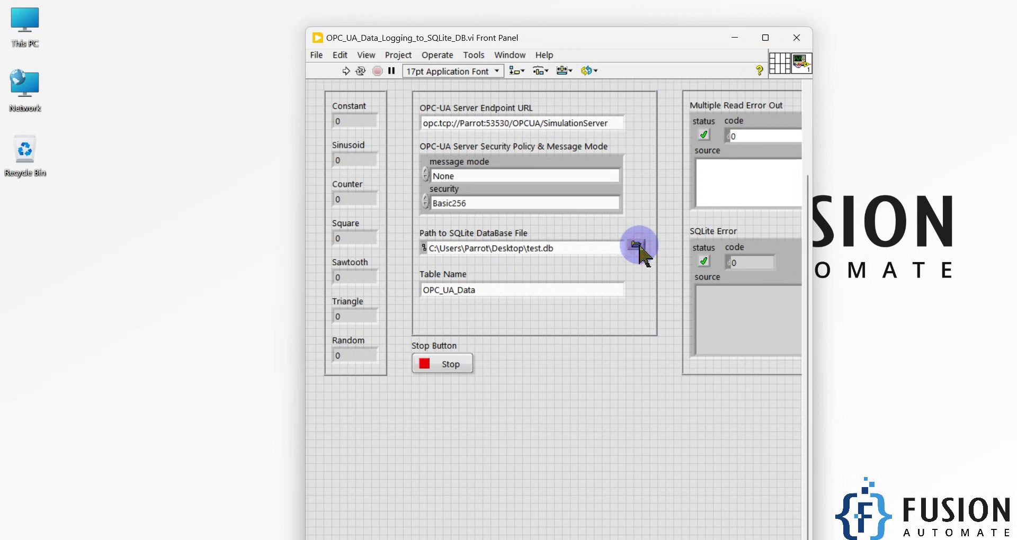
{"action": "left_click", "coordinate": [639, 247]}
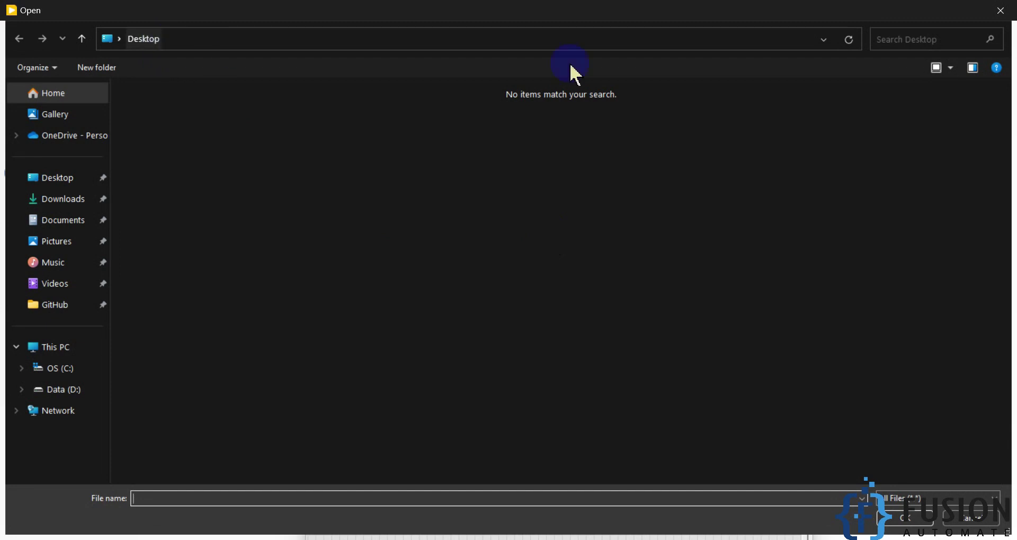
{"action": "left_click", "coordinate": [989, 13]}
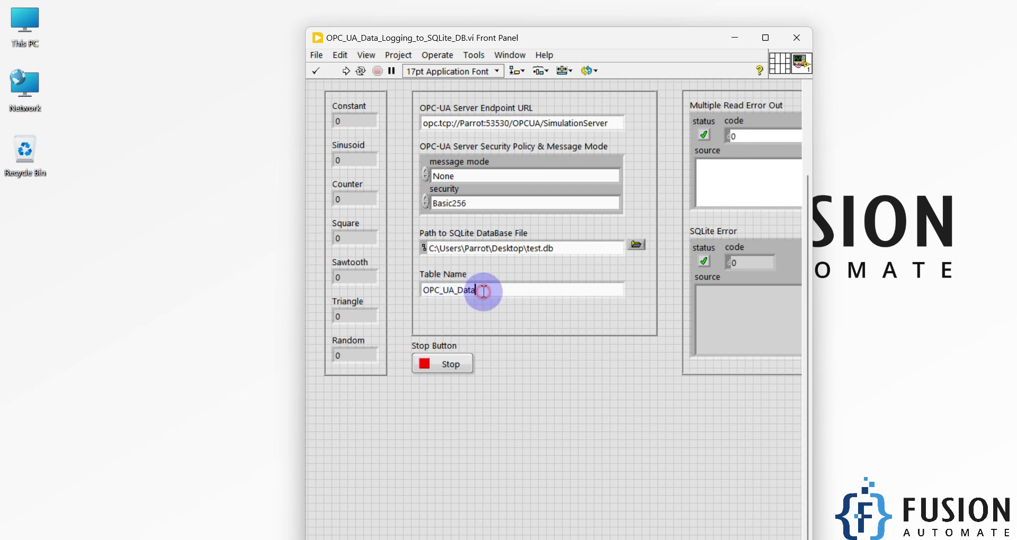
Review the Table Name setting and the tag indicators from Constant to Random on the front panel.
{"action": "left_click_drag", "start_coordinate": [487, 291], "coordinate": [415, 288]}
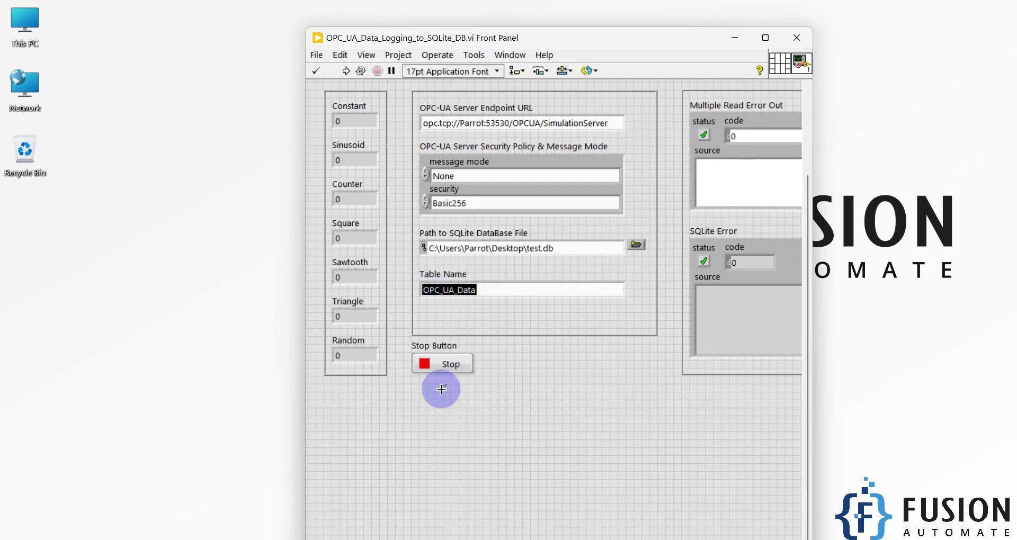
{"action": "left_click", "coordinate": [394, 388]}
{"action": "left_click_drag", "start_coordinate": [395, 388], "coordinate": [324, 98]}
{"action": "left_click", "coordinate": [403, 440]}
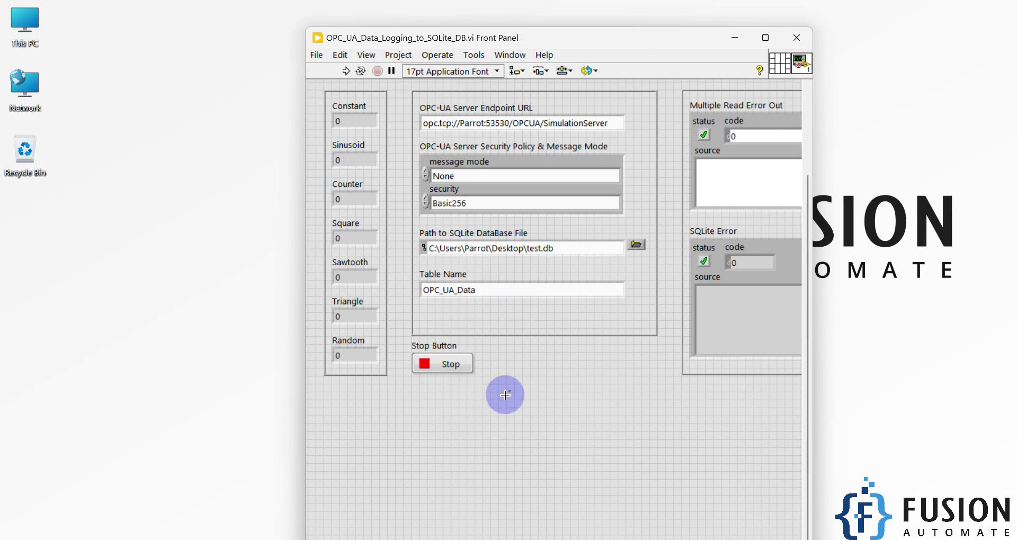
Copy the UA TCP connection address from Prosys OPC UA Simulation Server into the OPC-UA Server Endpoint URL, and run the VI.
{"action": "key", "text": "alt+Tab"}
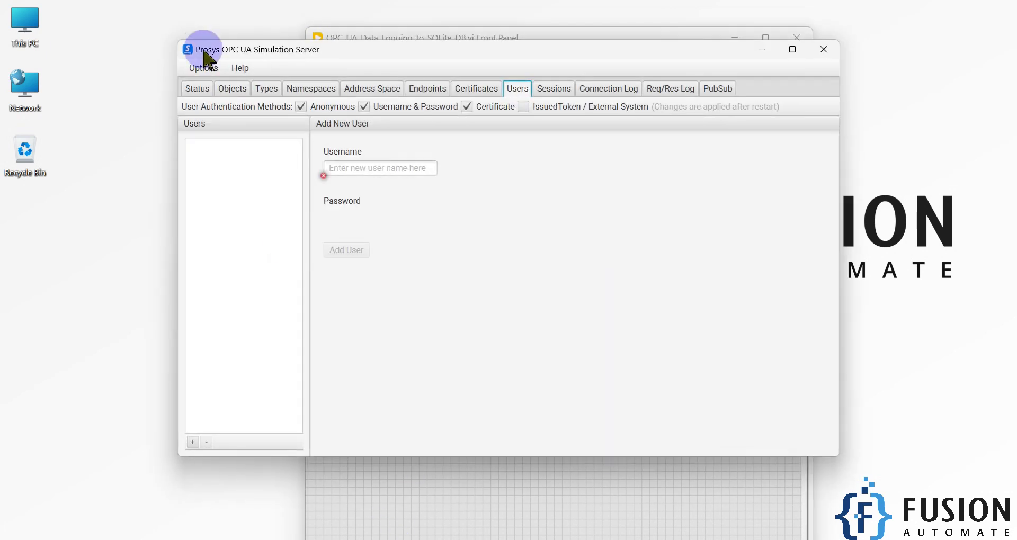
{"action": "left_click", "coordinate": [198, 89]}
{"action": "left_click", "coordinate": [657, 308]}
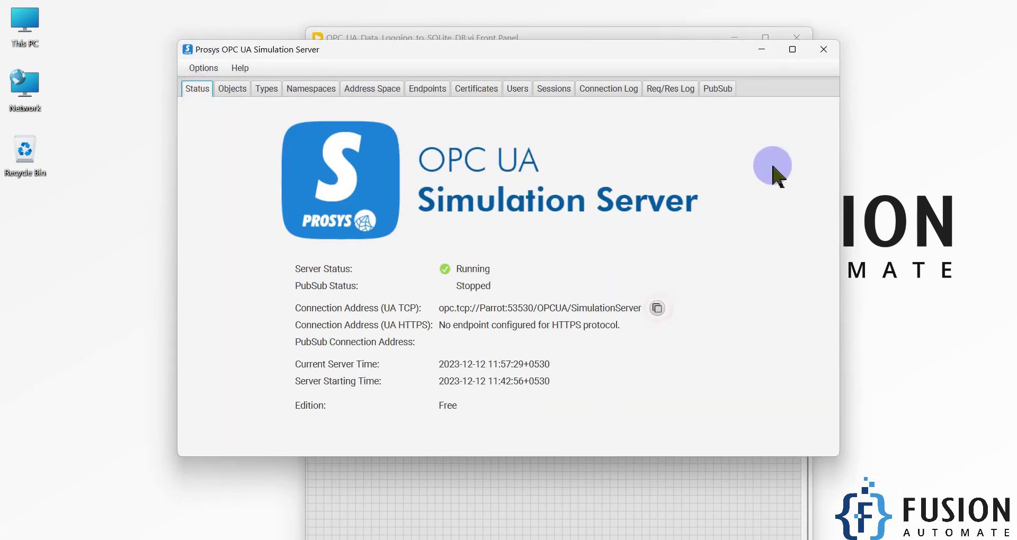
{"action": "left_click", "coordinate": [755, 55]}
{"action": "left_click", "coordinate": [586, 121]}
{"action": "key", "text": "ctrl+a"}
{"action": "key", "text": "ctrl+v"}
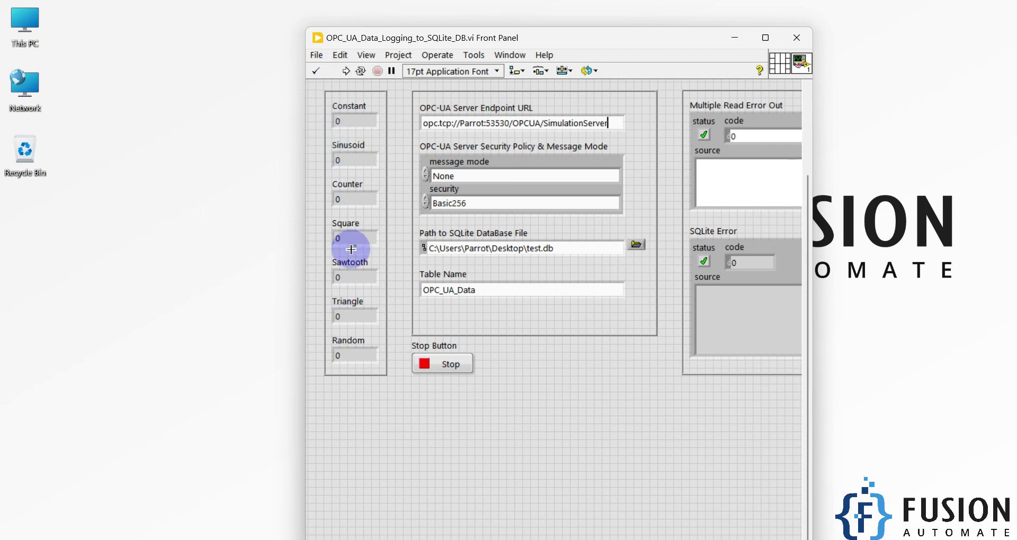
{"action": "left_click", "coordinate": [347, 71]}
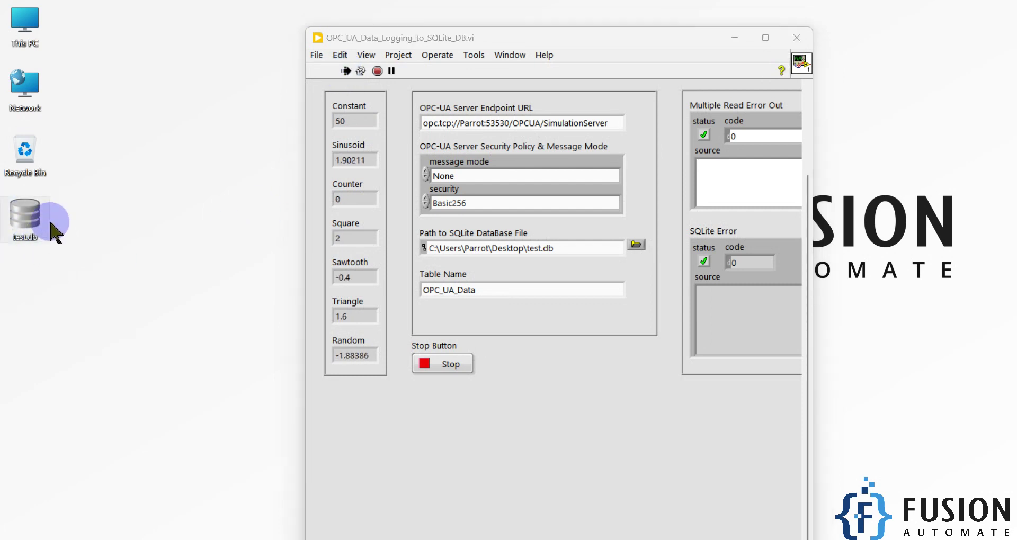
Open test.db from the desktop in DB Browser for SQLite and place the LabVIEW window side by side with it.
{"action": "mouse_move", "coordinate": [27, 227]}
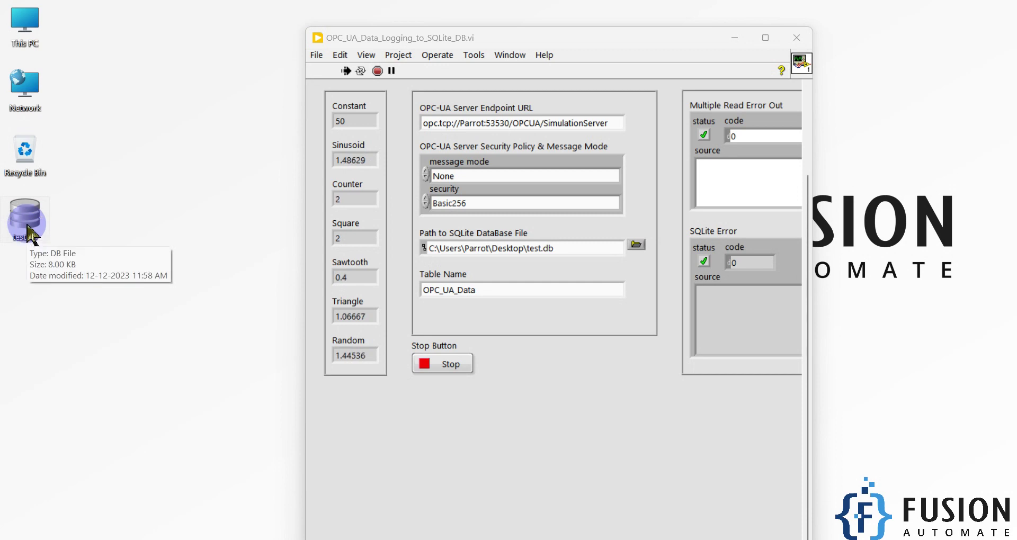
{"action": "left_click", "coordinate": [27, 227]}
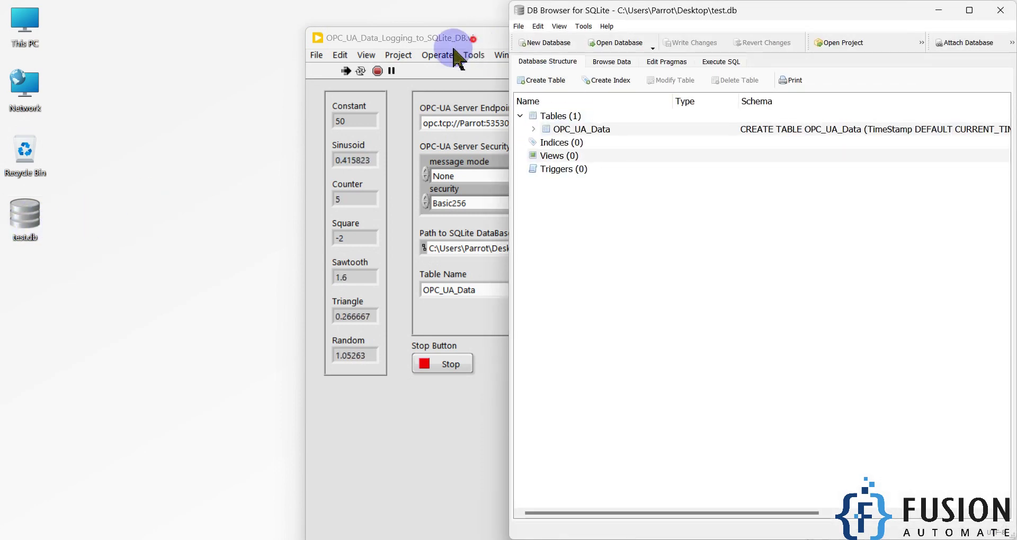
{"action": "left_click_drag", "start_coordinate": [456, 42], "coordinate": [1, 146]}
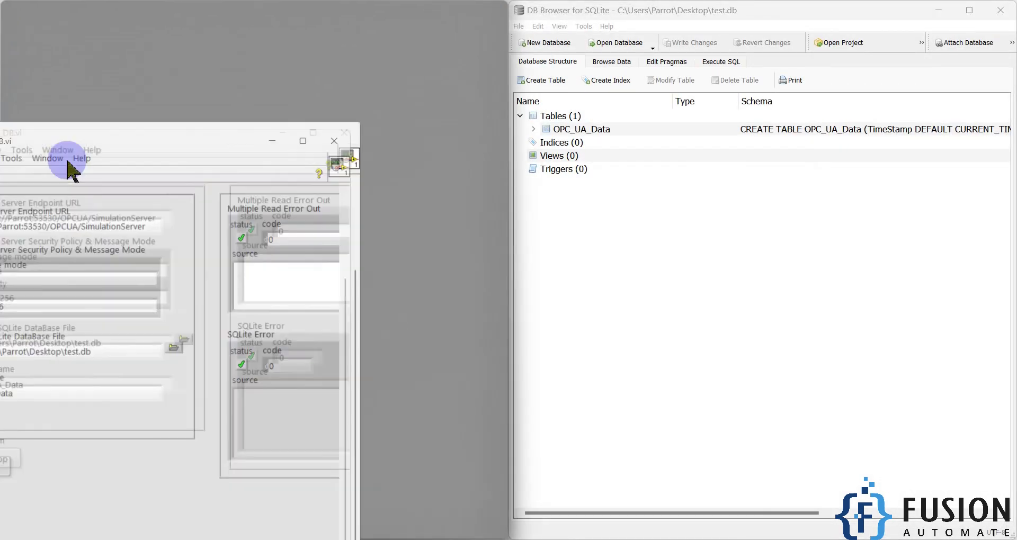
Expand the OPC_UA_Data table in the database structure and examine its columns and CREATE TABLE schema.
{"action": "left_click", "coordinate": [606, 169]}
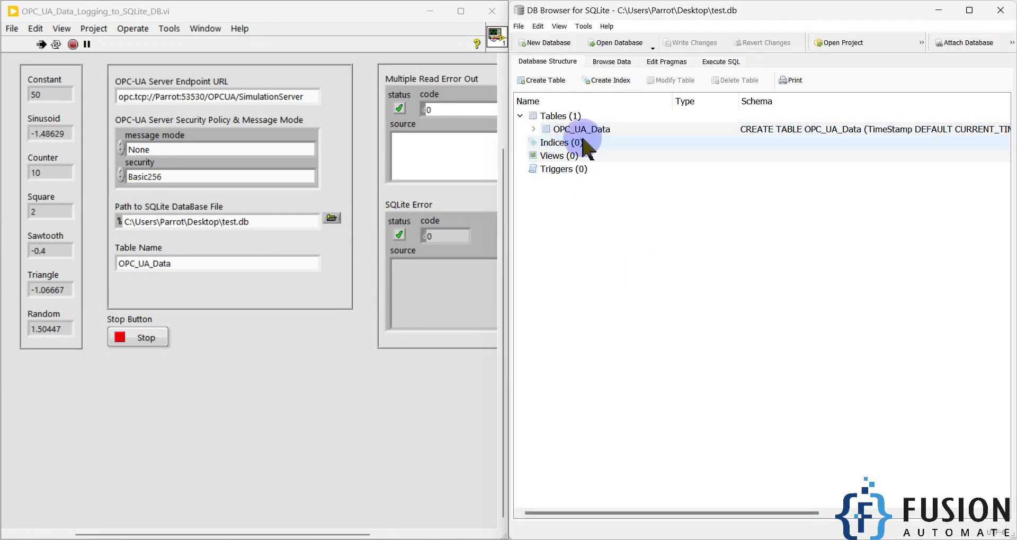
{"action": "left_click", "coordinate": [533, 129]}
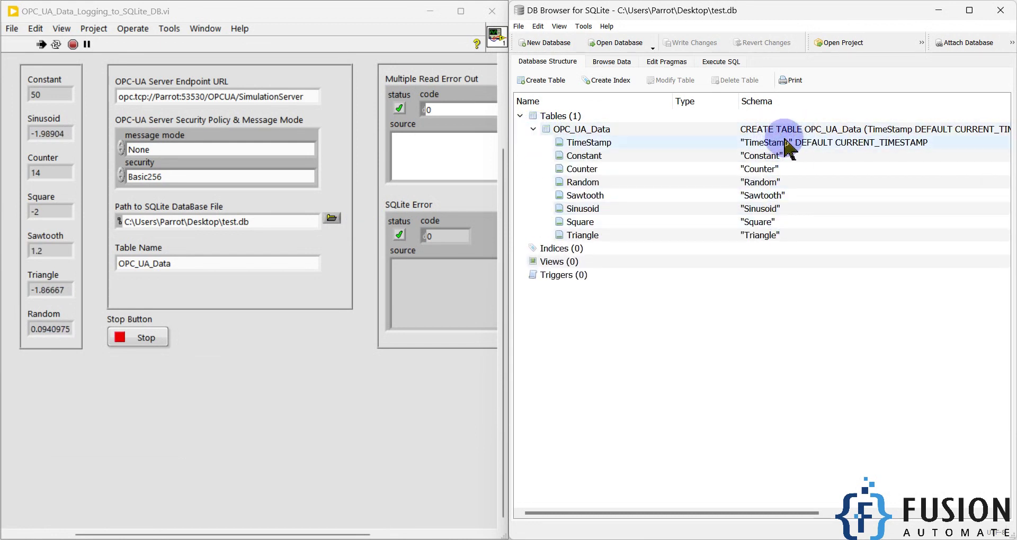
{"action": "scroll", "coordinate": [789, 138], "scroll_direction": "right", "scroll_amount": 5}
{"action": "scroll", "coordinate": [715, 149], "scroll_direction": "left", "scroll_amount": 1}
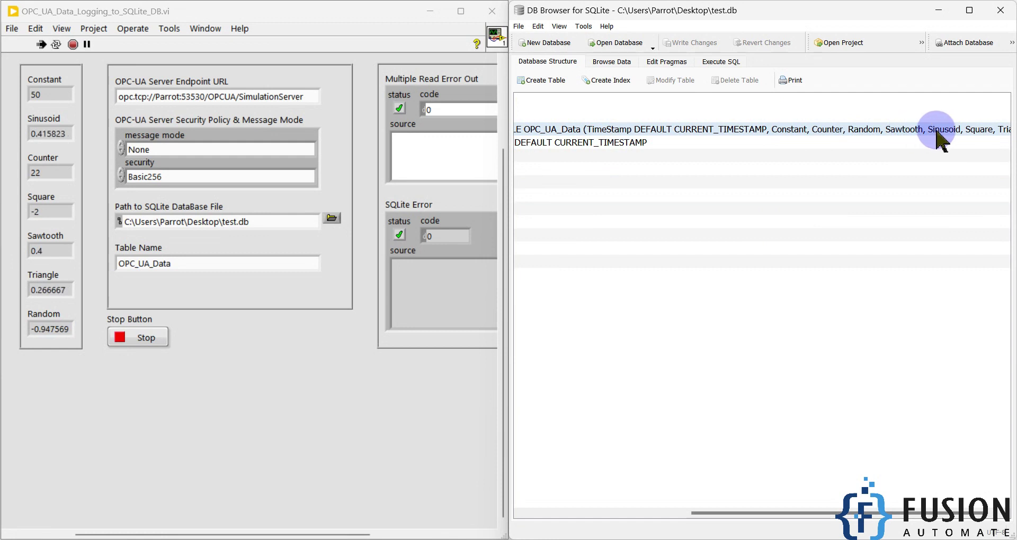
Browse the records of the OPC_UA_Data table and refresh them repeatedly to check for newly logged rows.
{"action": "left_click", "coordinate": [612, 62]}
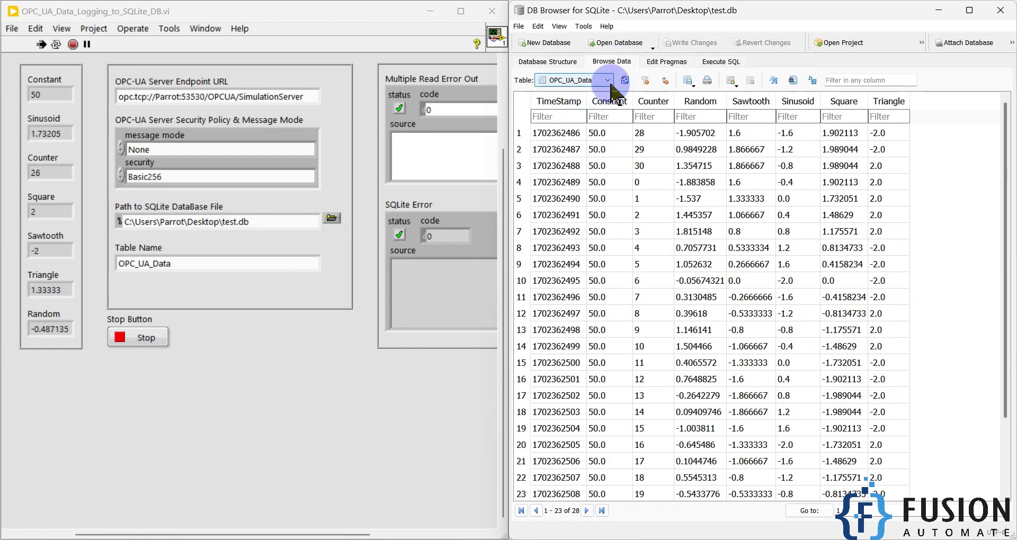
{"action": "left_click", "coordinate": [606, 80]}
{"action": "left_click", "coordinate": [625, 83]}
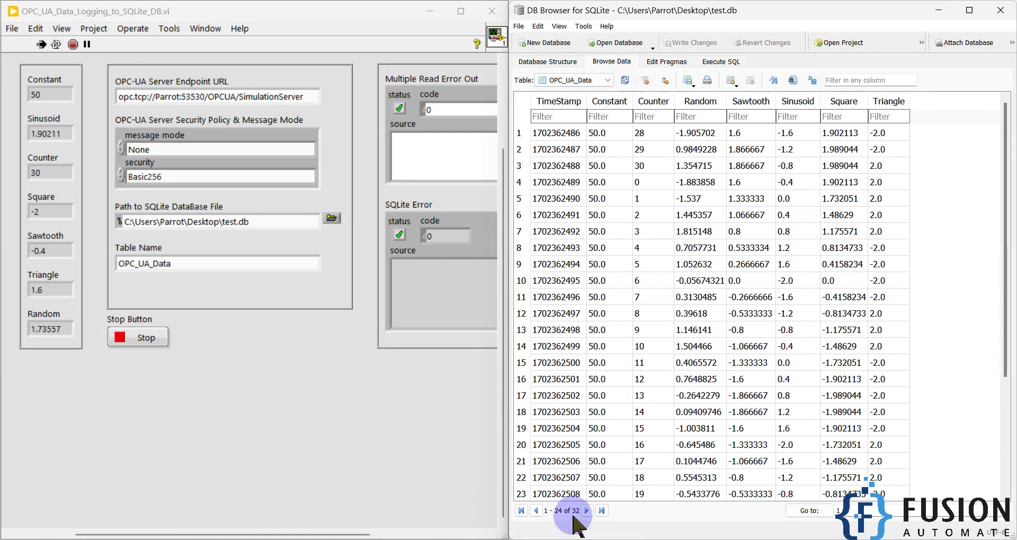
{"action": "left_click", "coordinate": [626, 81]}
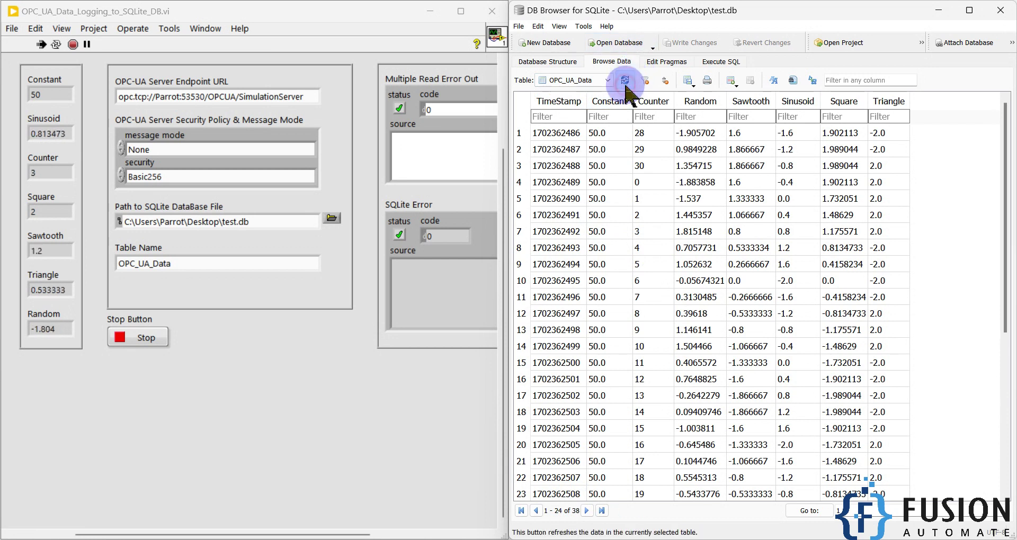
Refresh the OPC_UA_Data records and set the TimeStamp column's display format to Unix epoch to local time.
{"action": "left_click", "coordinate": [625, 81]}
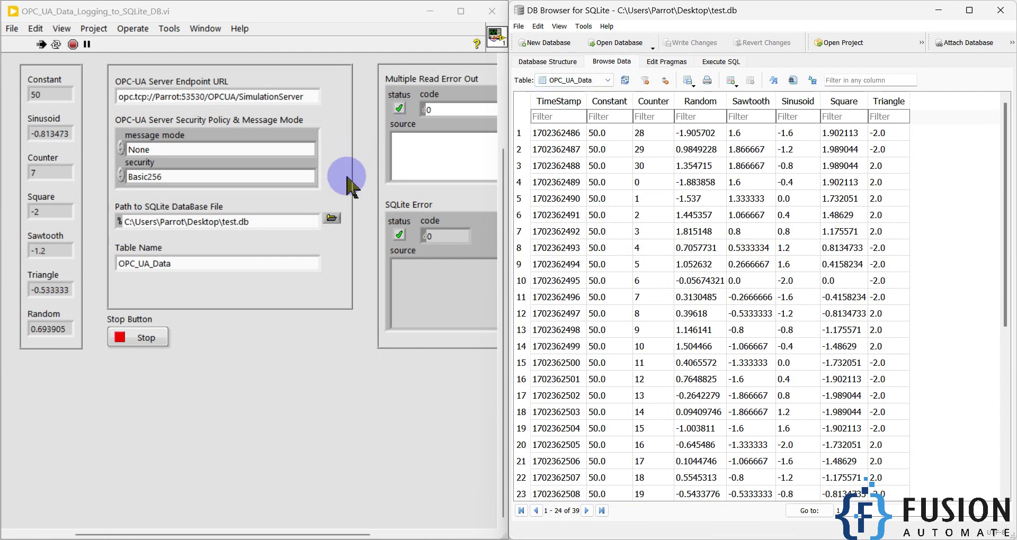
{"action": "right_click", "coordinate": [561, 105]}
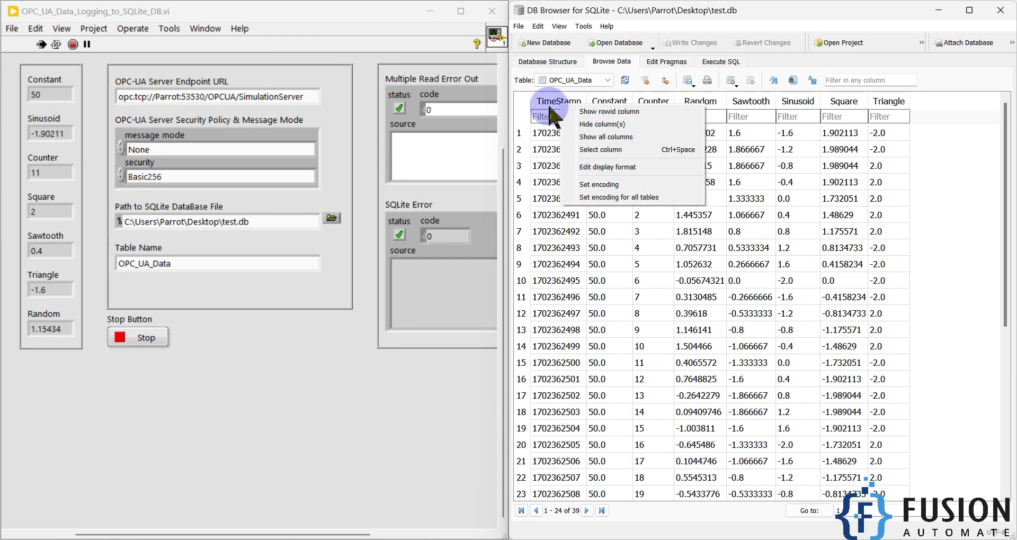
{"action": "left_click", "coordinate": [595, 166]}
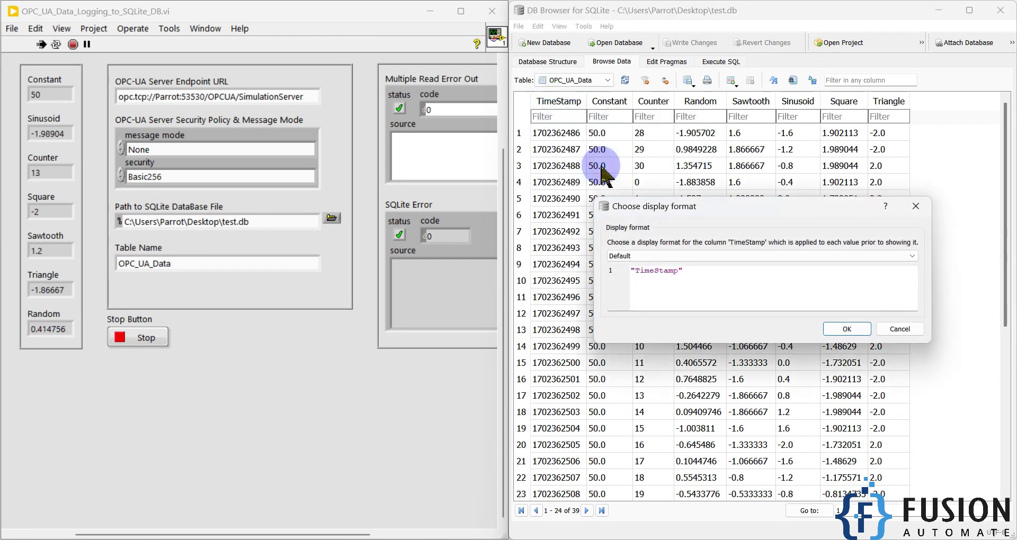
{"action": "left_click", "coordinate": [670, 255]}
{"action": "scroll", "coordinate": [681, 302], "scroll_direction": "down", "scroll_amount": 2}
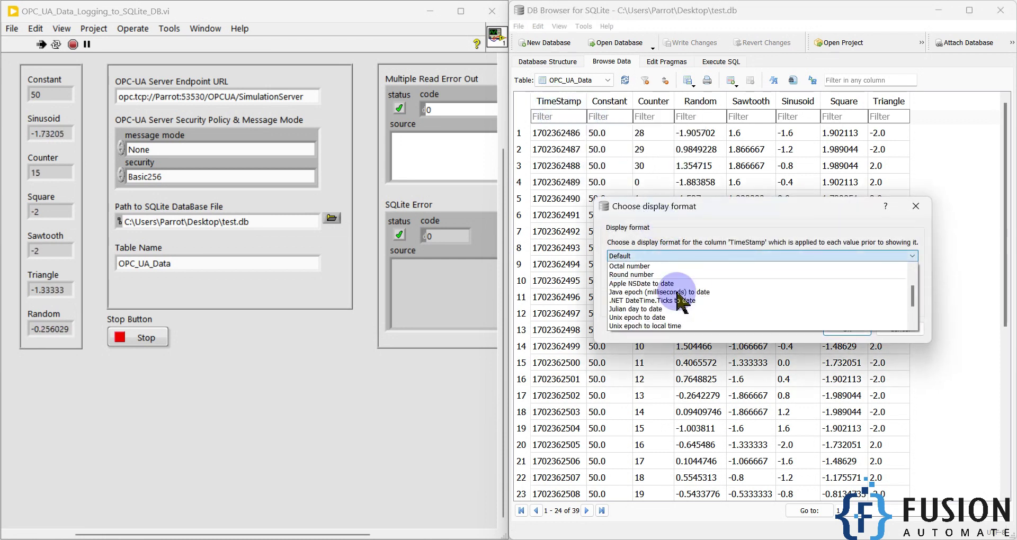
{"action": "left_click", "coordinate": [669, 326]}
{"action": "left_click", "coordinate": [847, 332]}
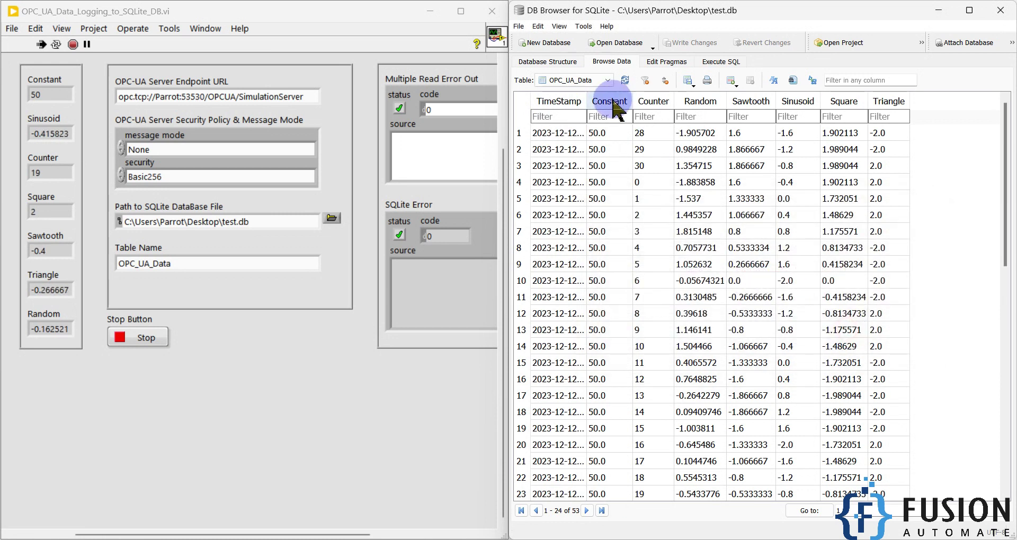
Widen the TimeStamp column to show full dates and times, and sort the records by it with the newest first.
{"action": "left_click_drag", "start_coordinate": [587, 100], "coordinate": [669, 101]}
{"action": "left_click", "coordinate": [578, 101]}
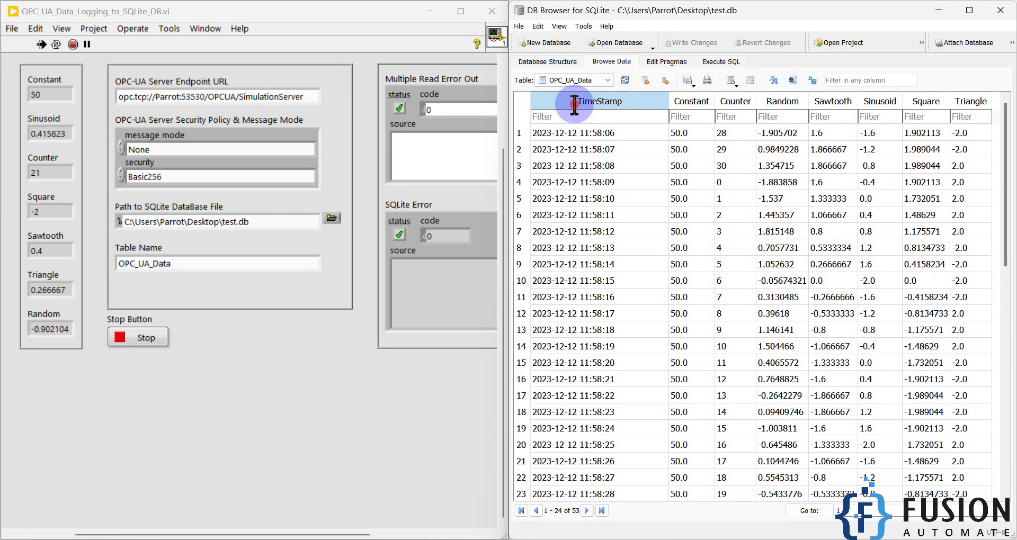
{"action": "left_click", "coordinate": [575, 102]}
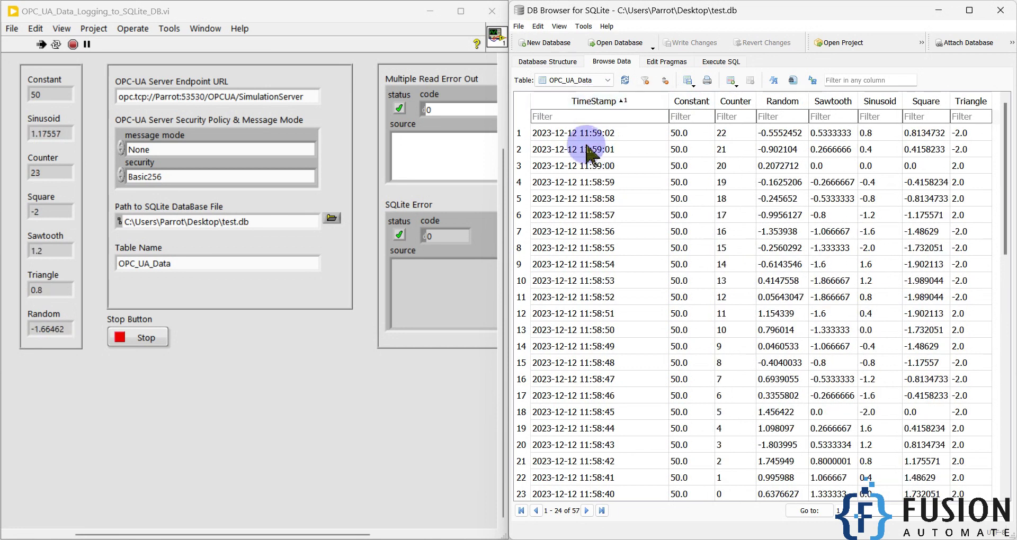
Refresh the sorted OPC_UA_Data records repeatedly and compare the newest row with the live LabVIEW tag values.
{"action": "left_click", "coordinate": [626, 80]}
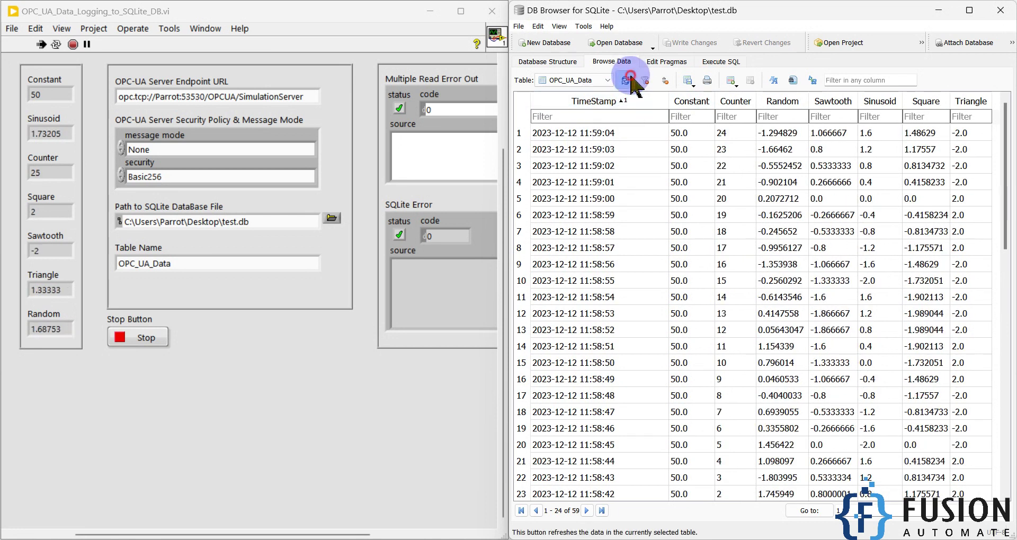
{"action": "left_click", "coordinate": [628, 81]}
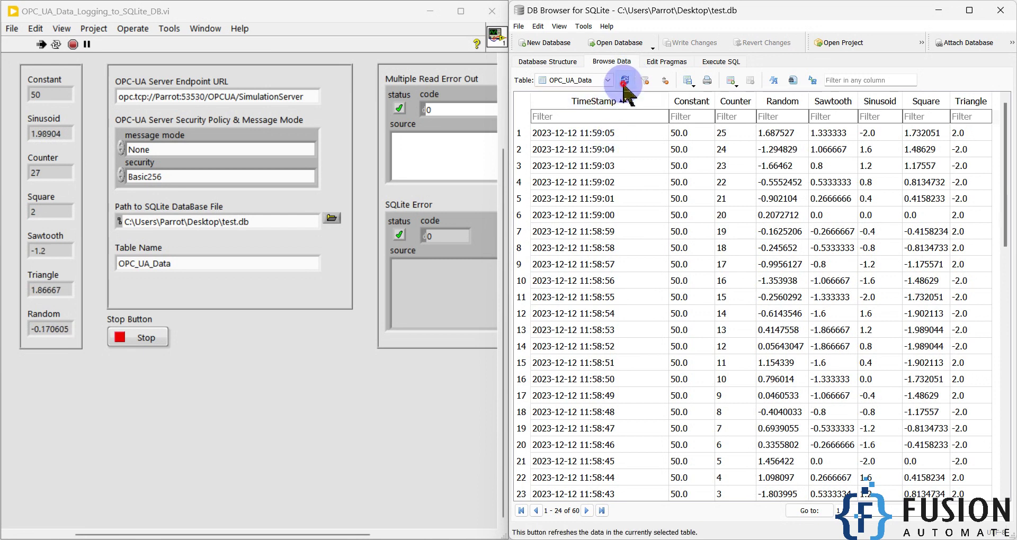
{"action": "left_click", "coordinate": [625, 80]}
{"action": "left_click", "coordinate": [625, 81]}
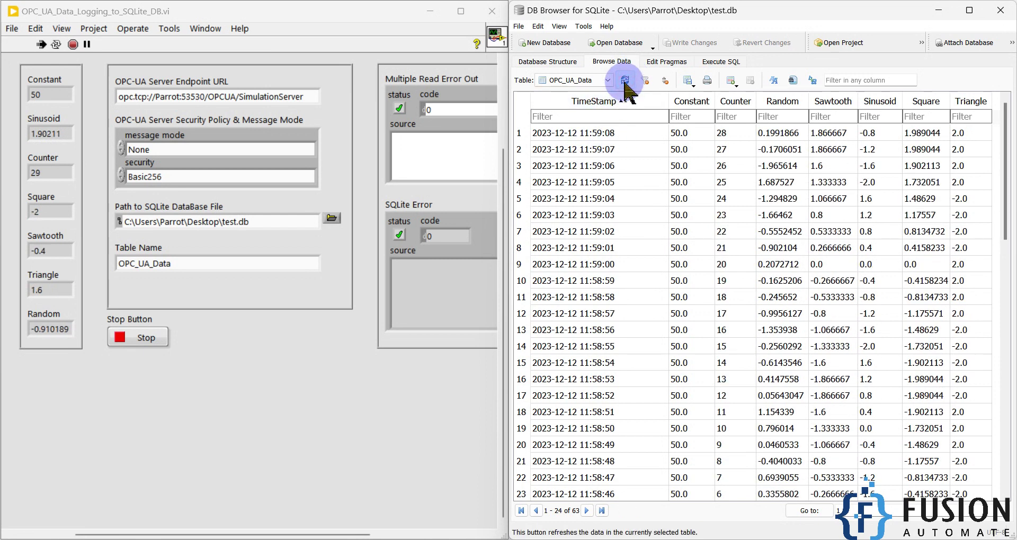
{"action": "left_click", "coordinate": [625, 80]}
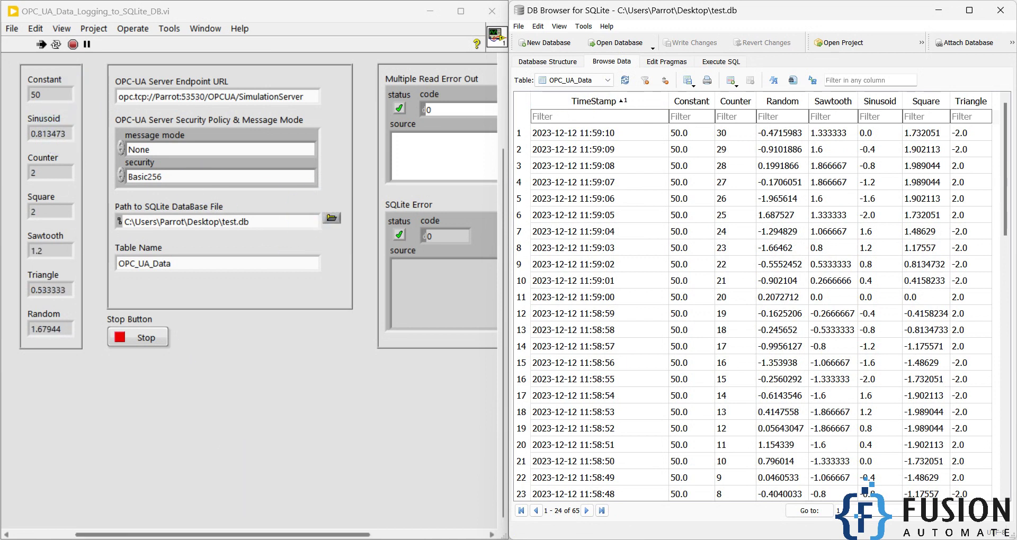
View the Prosys OPC UA Simulation Server status, return to DB Browser for SQLite and keep refreshing the table to follow the logging.
{"action": "left_click", "coordinate": [450, 539]}
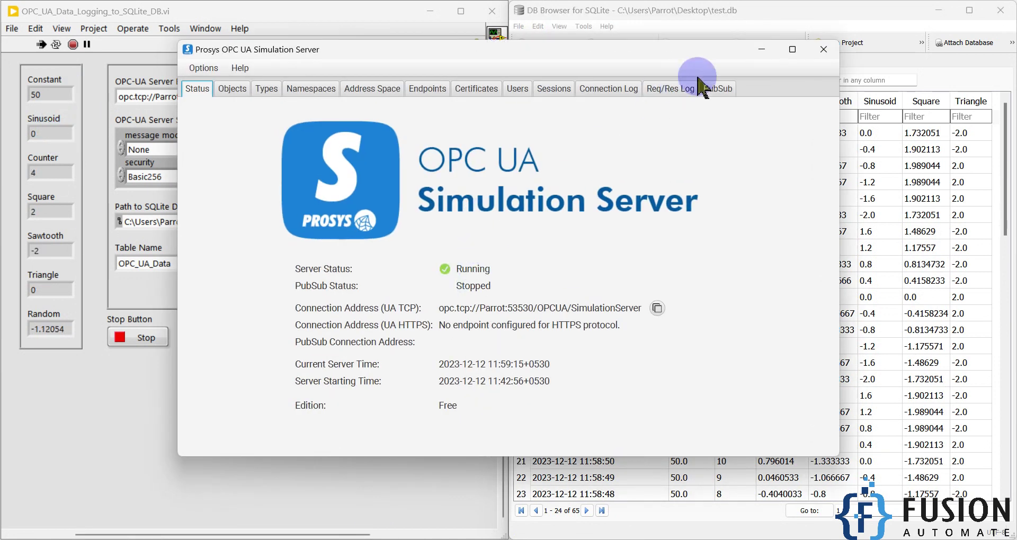
{"action": "left_click", "coordinate": [762, 50]}
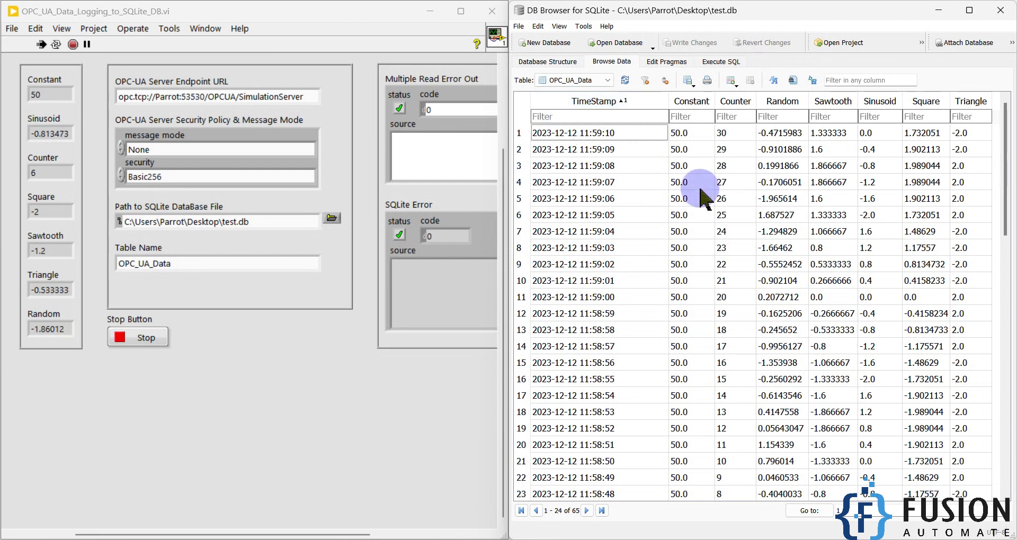
{"action": "left_click", "coordinate": [626, 80]}
{"action": "left_click", "coordinate": [627, 80]}
{"action": "left_click", "coordinate": [626, 81]}
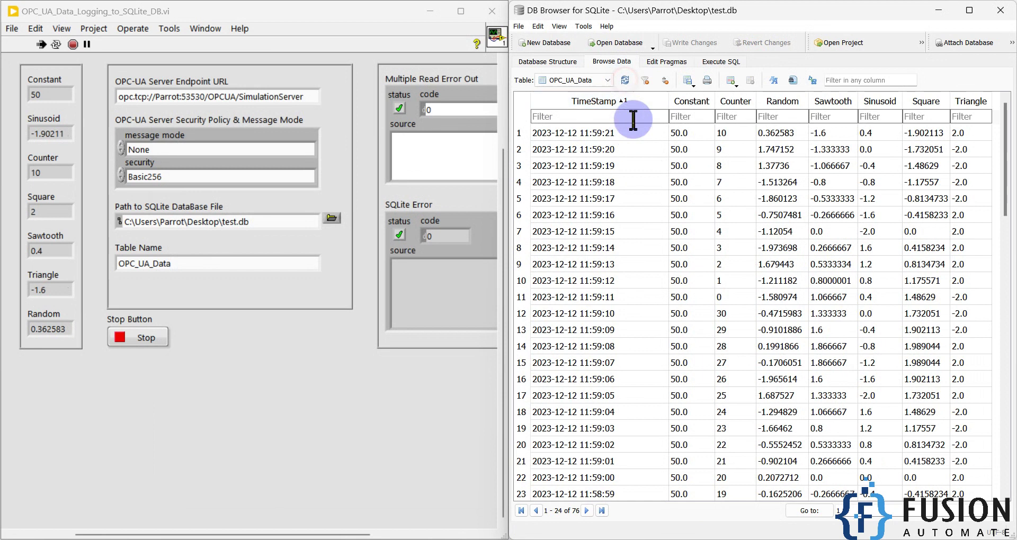
{"action": "left_click", "coordinate": [626, 80]}
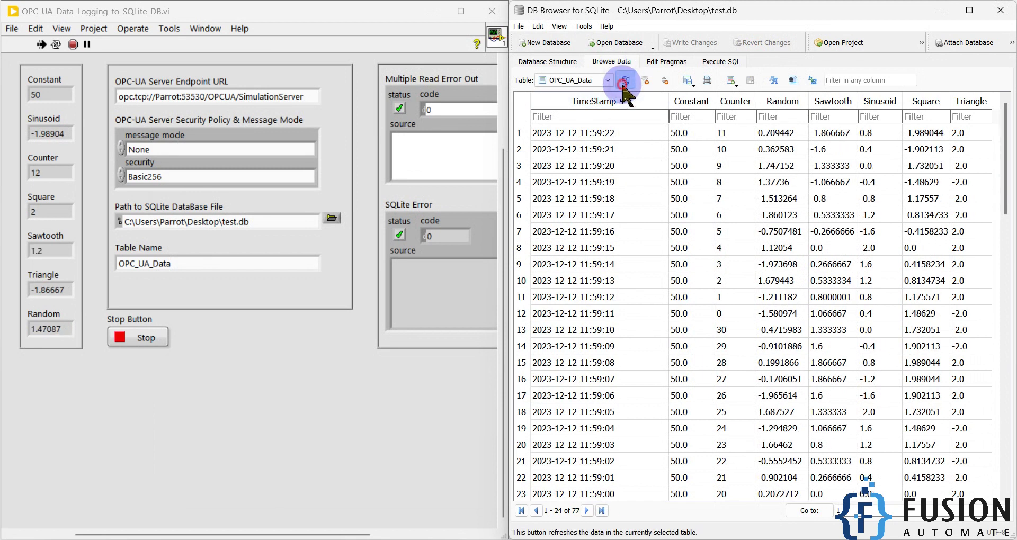
{"action": "left_click", "coordinate": [626, 81]}
{"action": "left_click", "coordinate": [625, 81]}
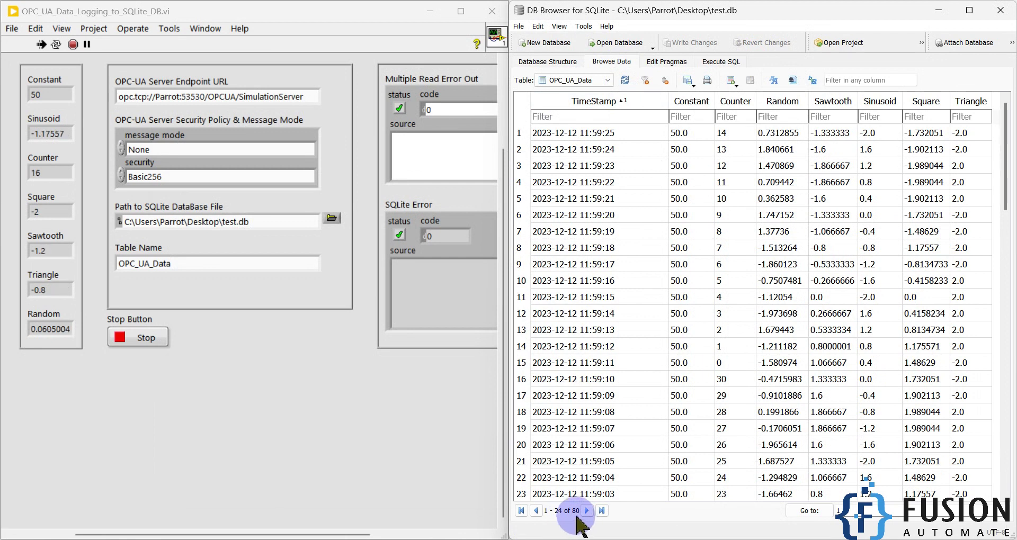
{"action": "left_click", "coordinate": [626, 80]}
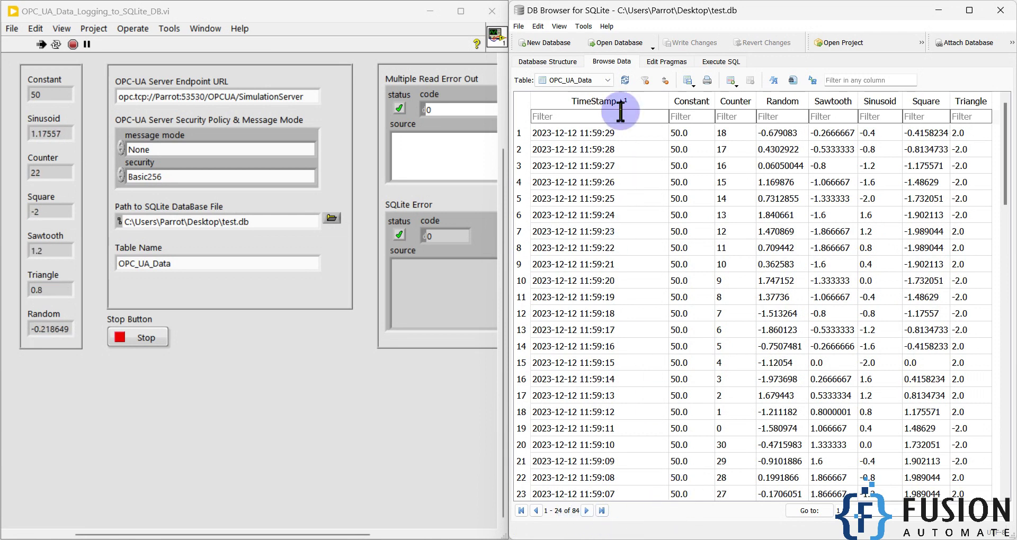
{"action": "left_click", "coordinate": [626, 80]}
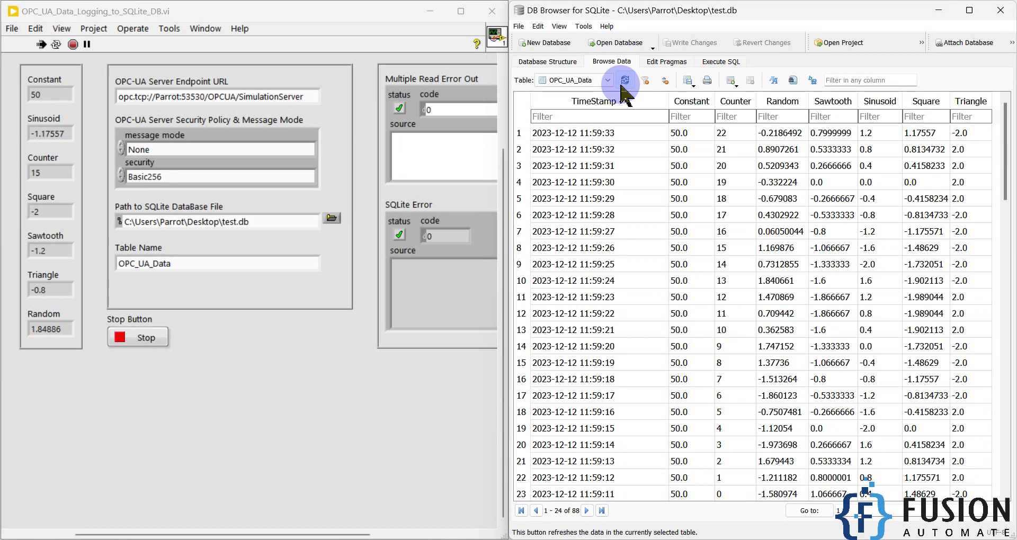
{"action": "left_click", "coordinate": [625, 80]}
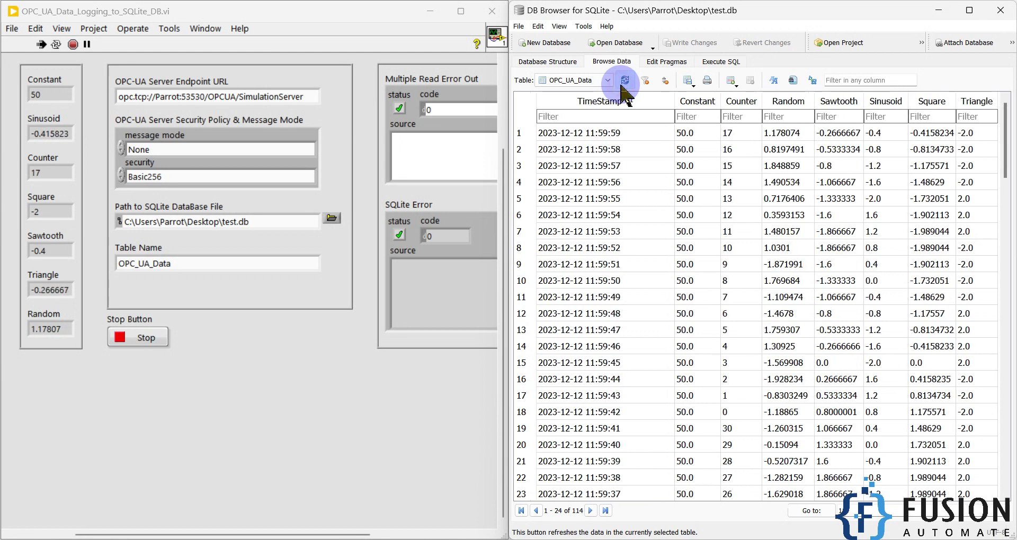
{"action": "left_click", "coordinate": [625, 80]}
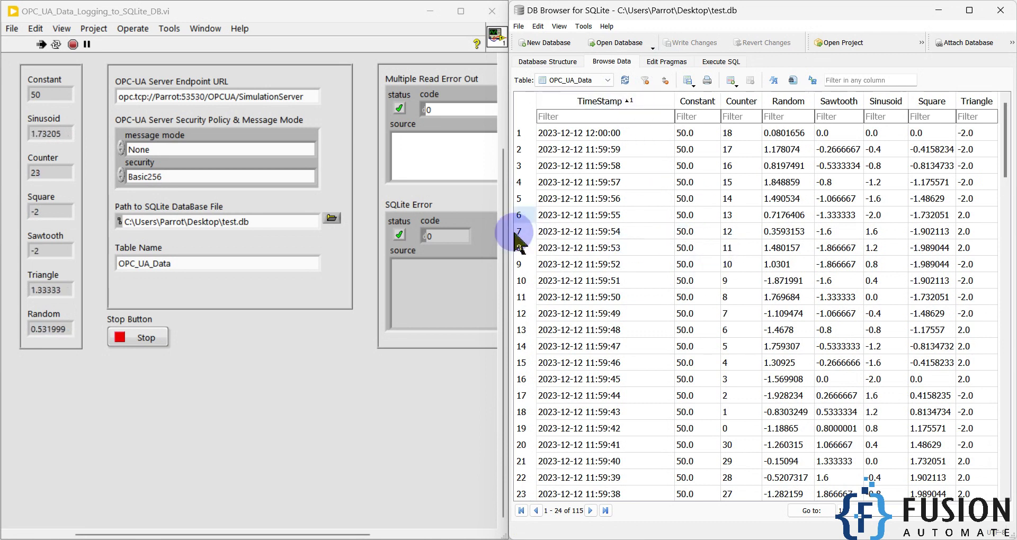
Bring up the simulation server window again, and refresh the logged records in DB Browser for SQLite.
{"action": "key", "text": "alt+Tab"}
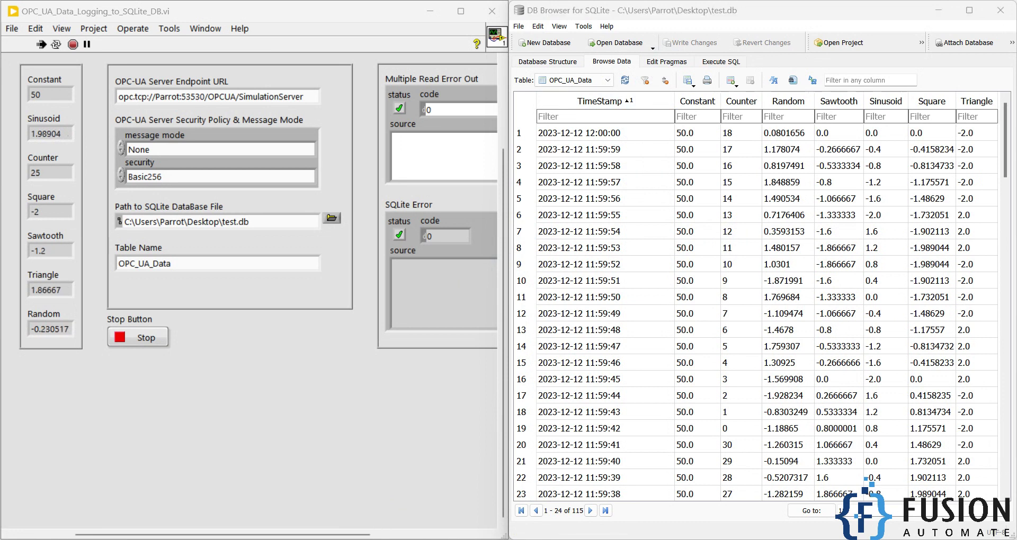
{"action": "left_click", "coordinate": [533, 493]}
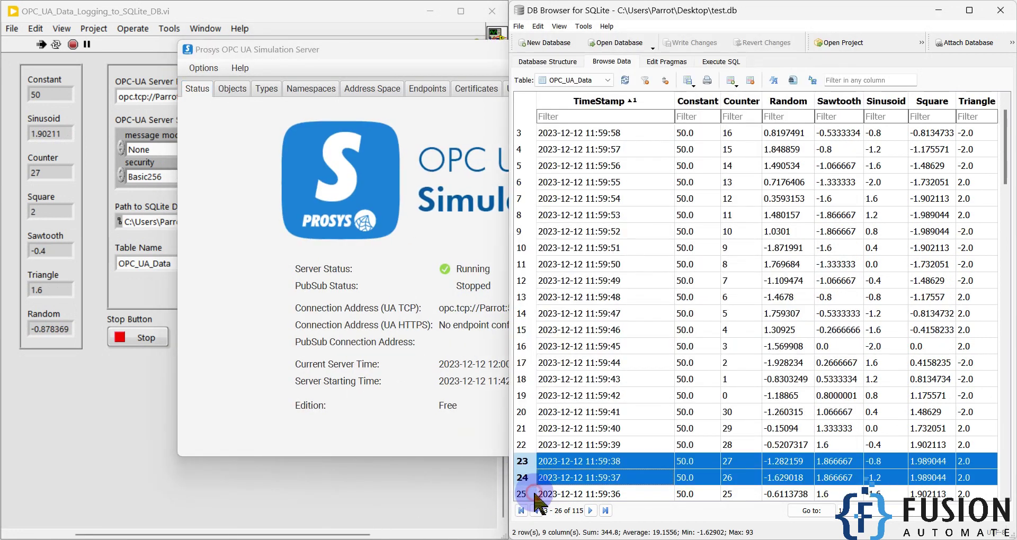
{"action": "left_click", "coordinate": [466, 493]}
{"action": "left_click", "coordinate": [625, 80]}
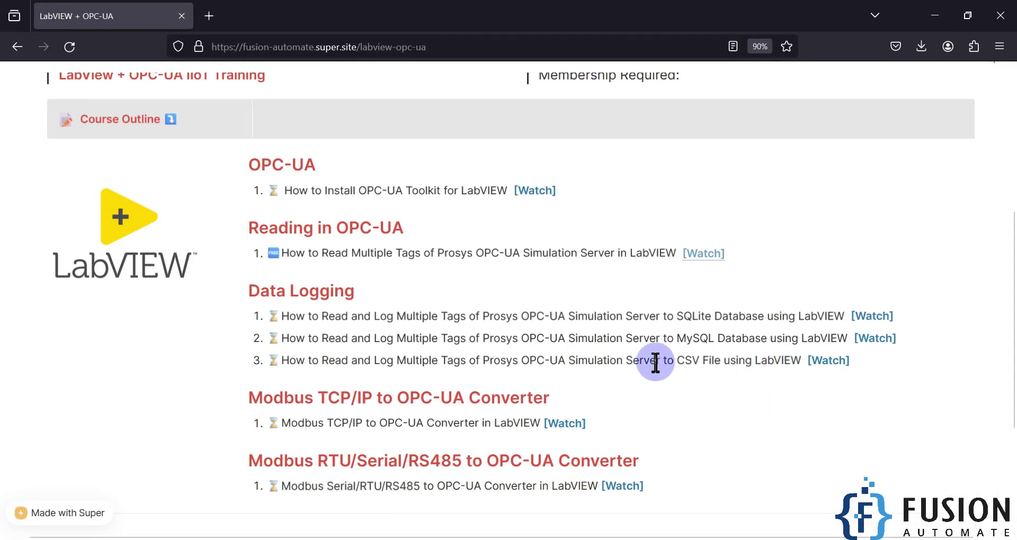
Highlight the CSV file and MySQL database logging lessons in the web browser's course outline, and minimize the browser.
{"action": "left_click_drag", "start_coordinate": [631, 362], "coordinate": [718, 358]}
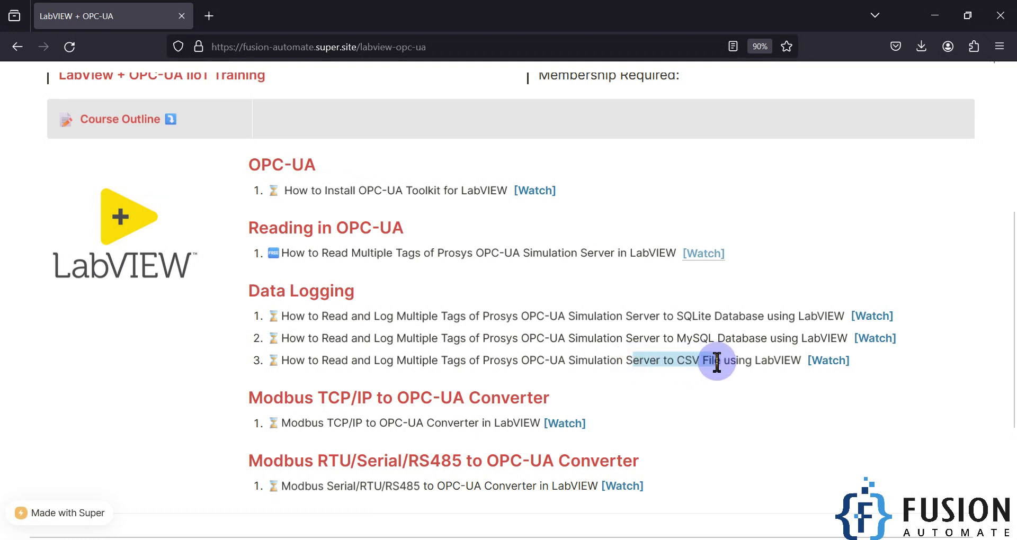
{"action": "left_click", "coordinate": [635, 337]}
{"action": "left_click_drag", "start_coordinate": [636, 337], "coordinate": [723, 342]}
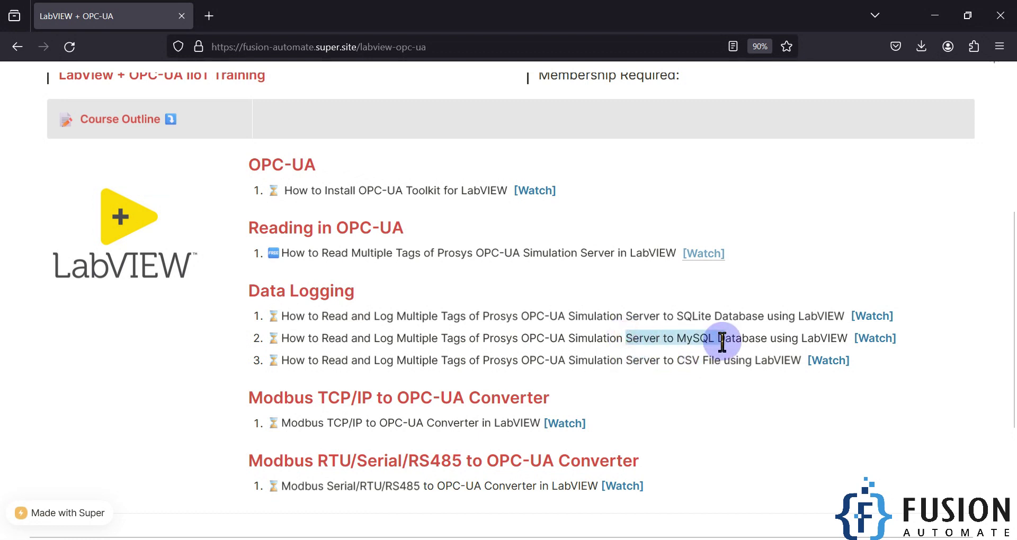
{"action": "left_click", "coordinate": [935, 15]}
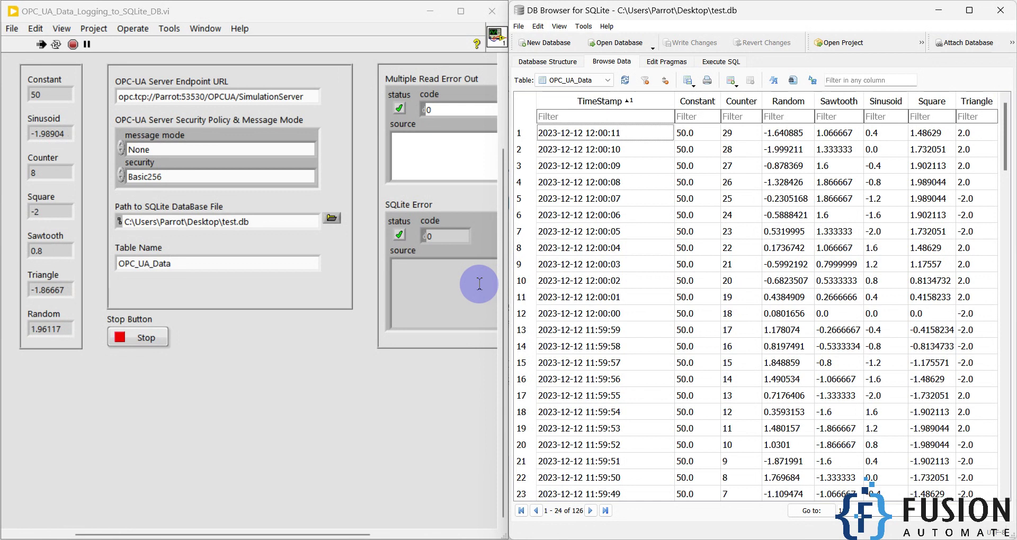
Refresh the OPC_UA_Data records once more and minimize the DB Browser, LabVIEW and Prosys windows.
{"action": "left_click", "coordinate": [625, 80]}
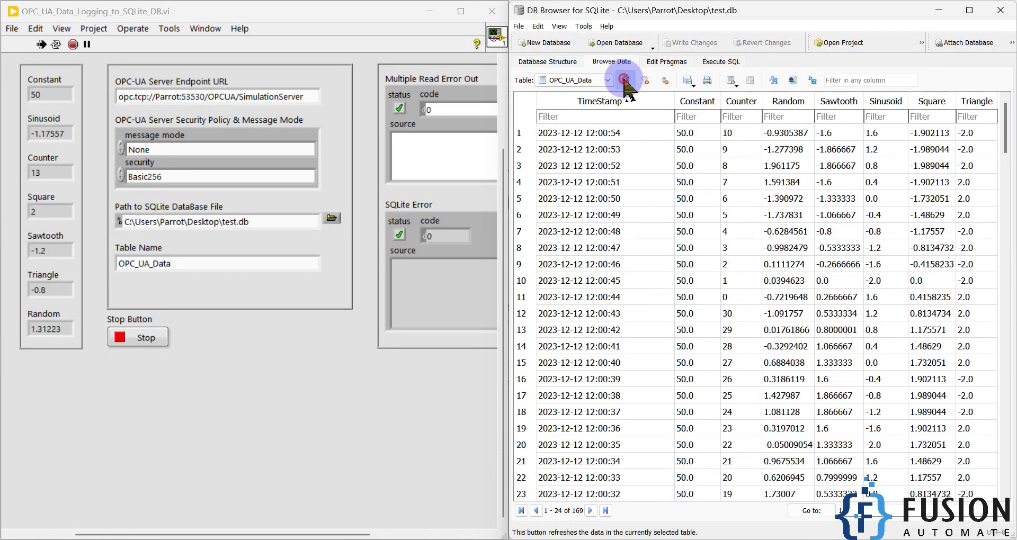
{"action": "left_click", "coordinate": [938, 10]}
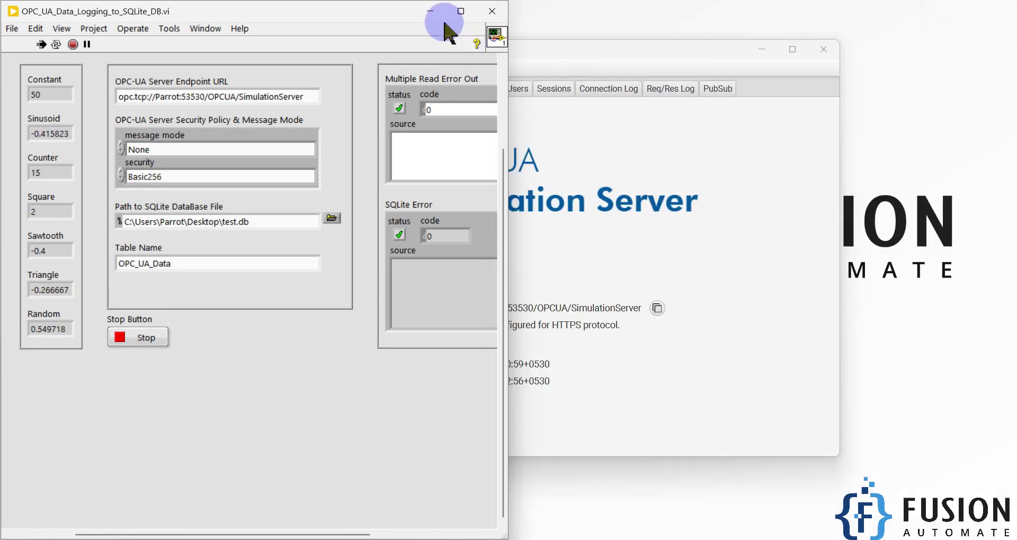
{"action": "left_click", "coordinate": [430, 11]}
{"action": "left_click", "coordinate": [745, 49]}
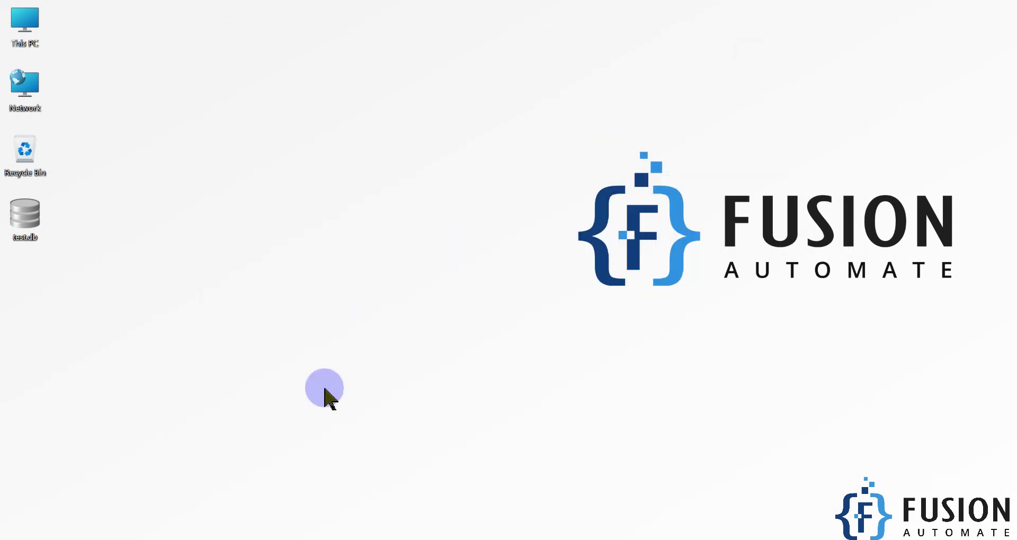
Reopen the LabVIEW + OPC-UA course page in the web browser, mark the CSV and MySQL logging entries, and minimize the page.
{"action": "left_click", "coordinate": [204, 539]}
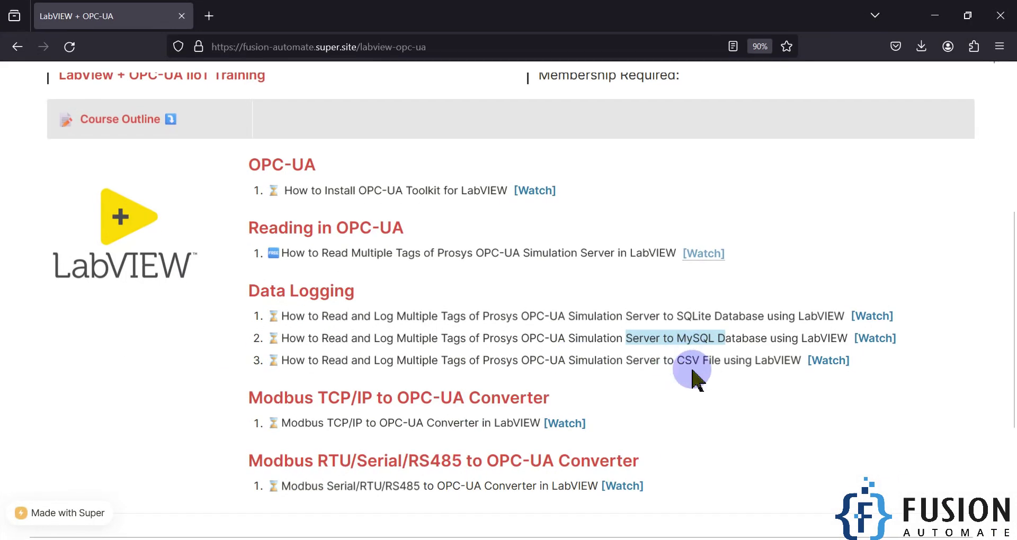
{"action": "double_click", "coordinate": [697, 364]}
{"action": "triple_click", "coordinate": [697, 364]}
{"action": "triple_click", "coordinate": [692, 338]}
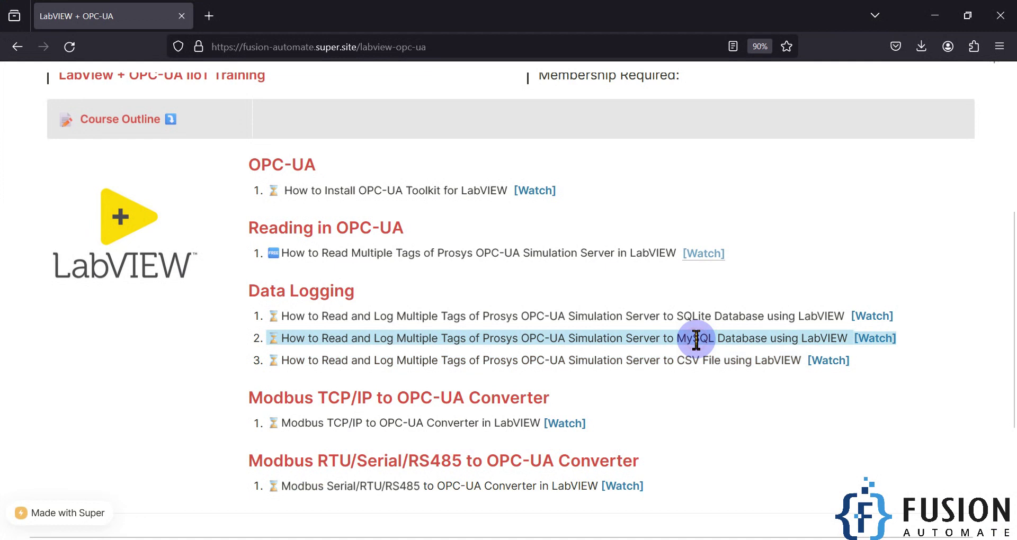
{"action": "left_click", "coordinate": [933, 16]}
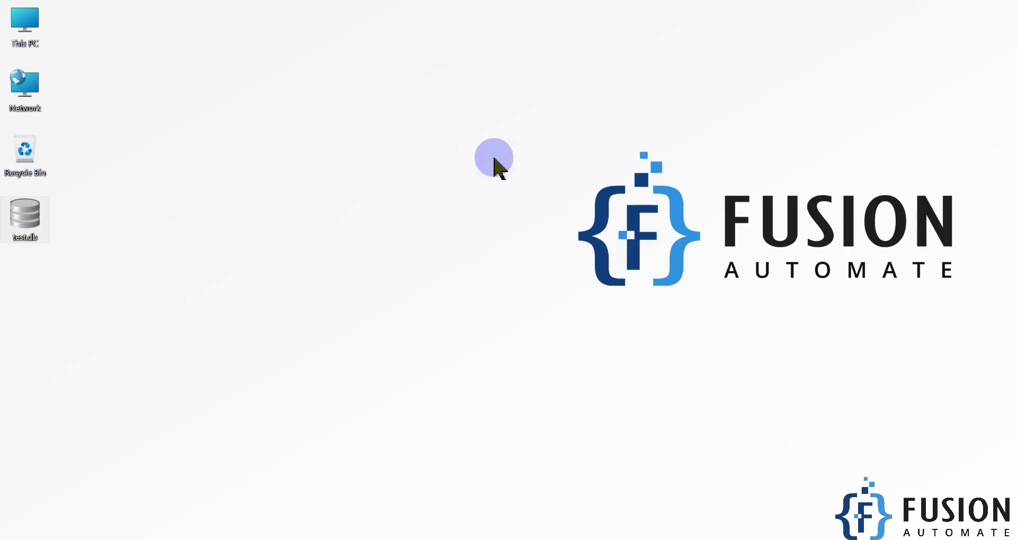